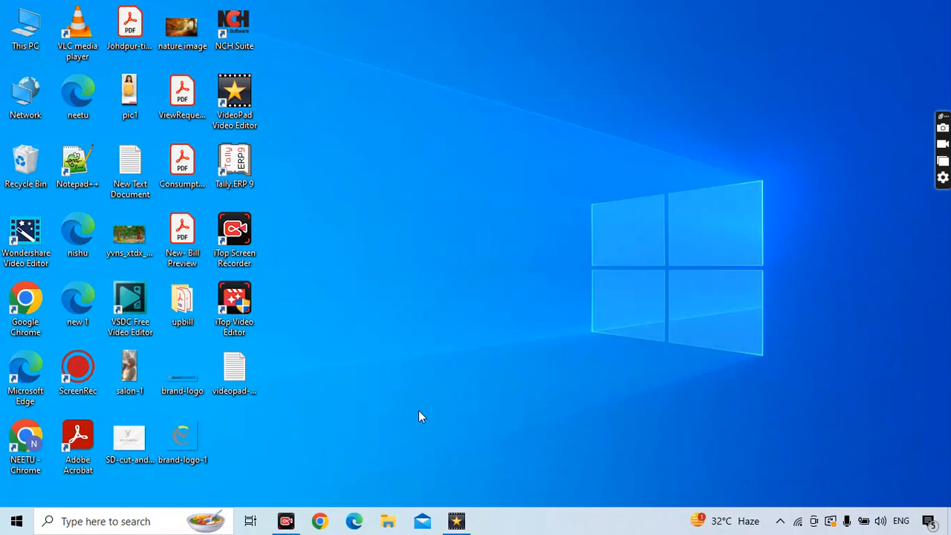
- Launch Microsoft Word by running winword and dismiss the Office activation wizard
key(super+r)
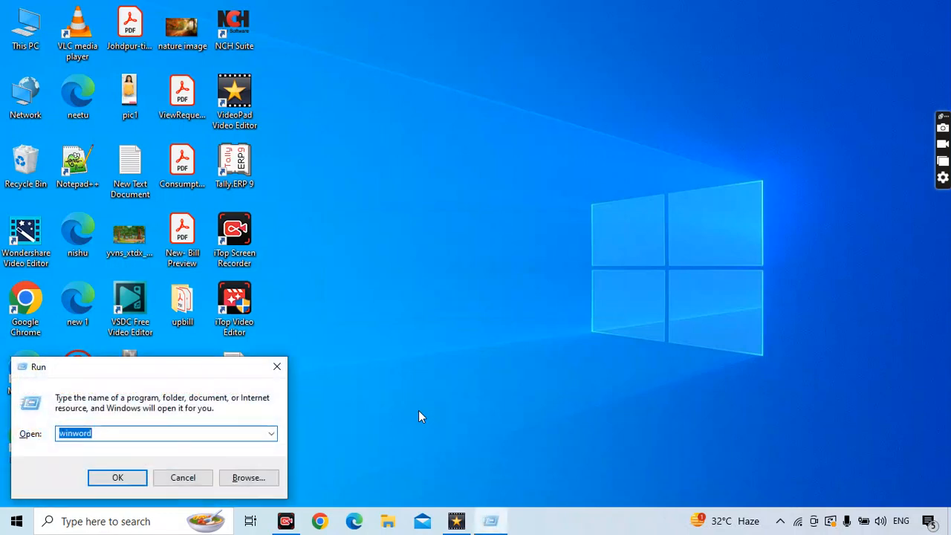
key(Return)
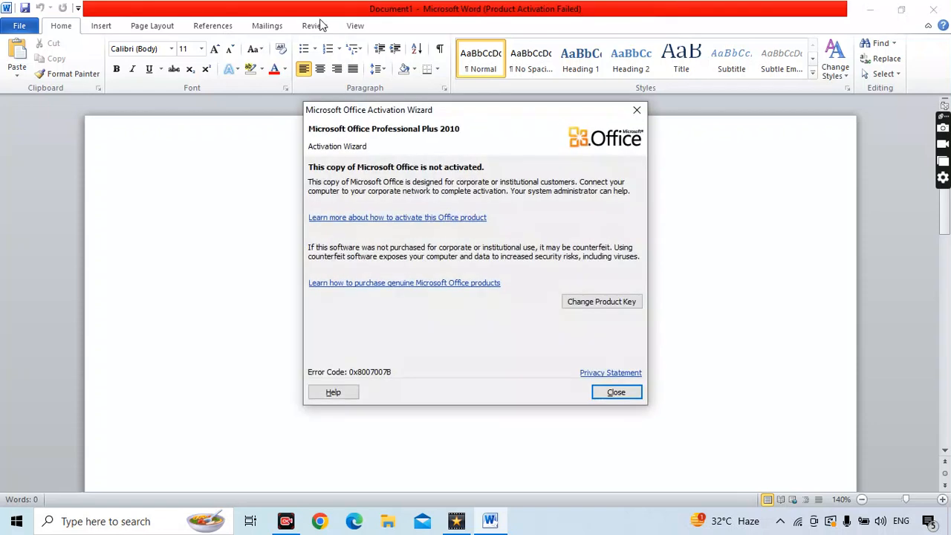
click(616, 392)
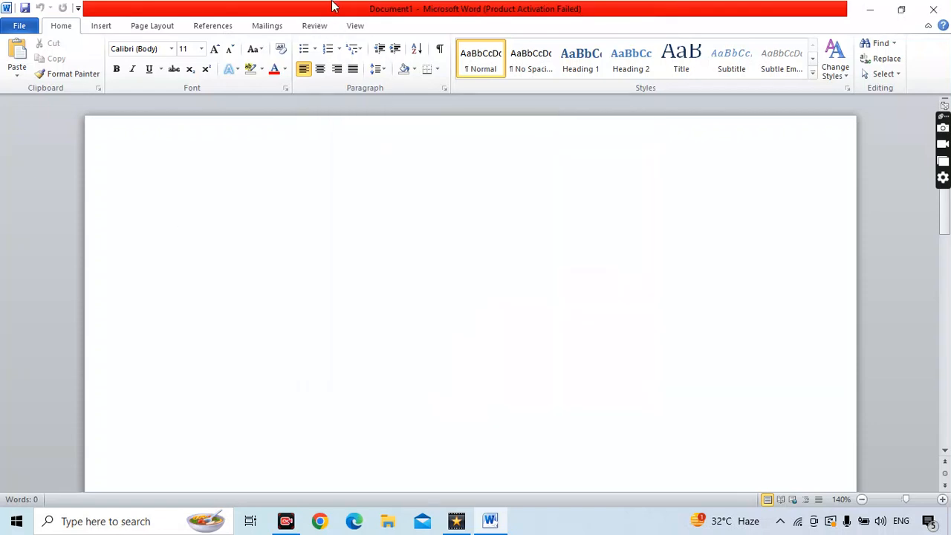
- Fill the blank document with sample paragraphs using the =RAND() function
click(314, 25)
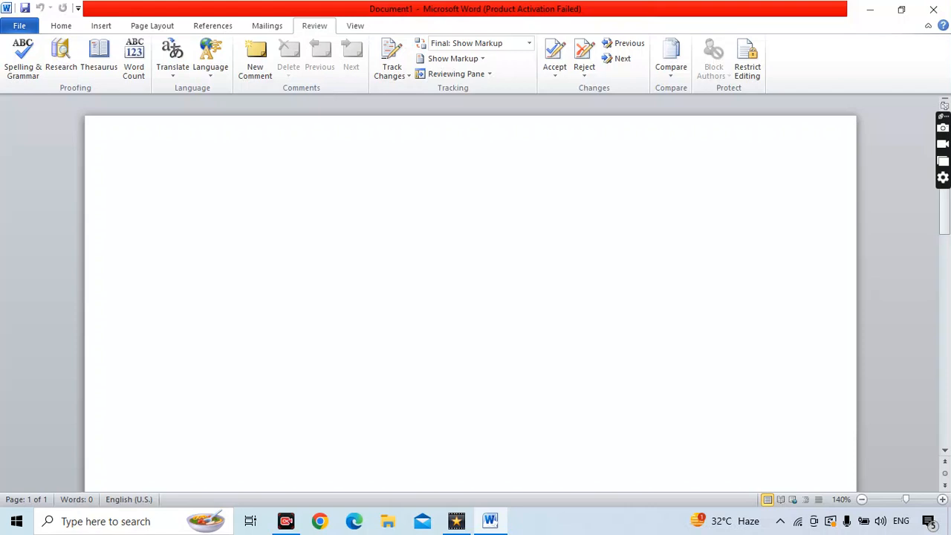
text(=RA)
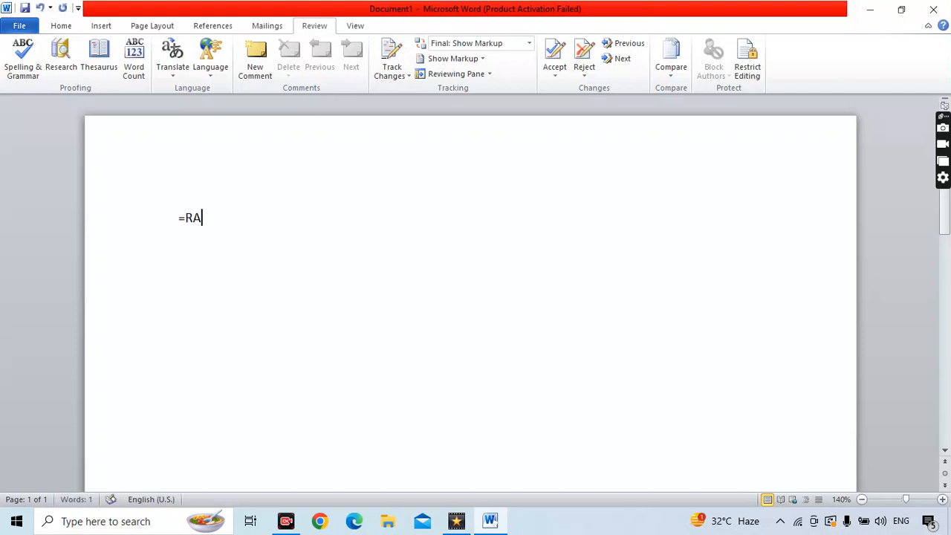
text(ND())
key(Return)
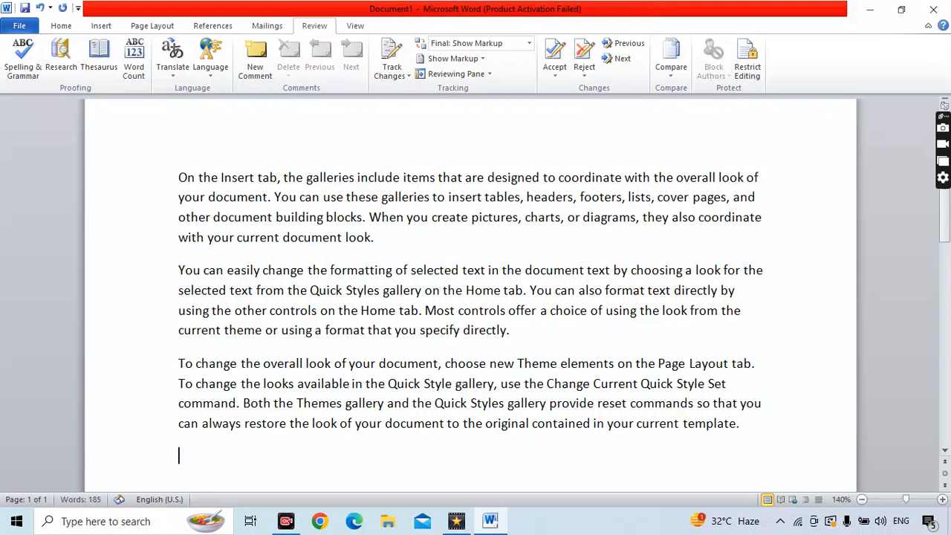
- Introduce misspellings by changing "create" to "createe" and "pictures" to "picturets" in the first paragraph, and "Home" to "Homee" in the second
click(469, 217)
text(R)
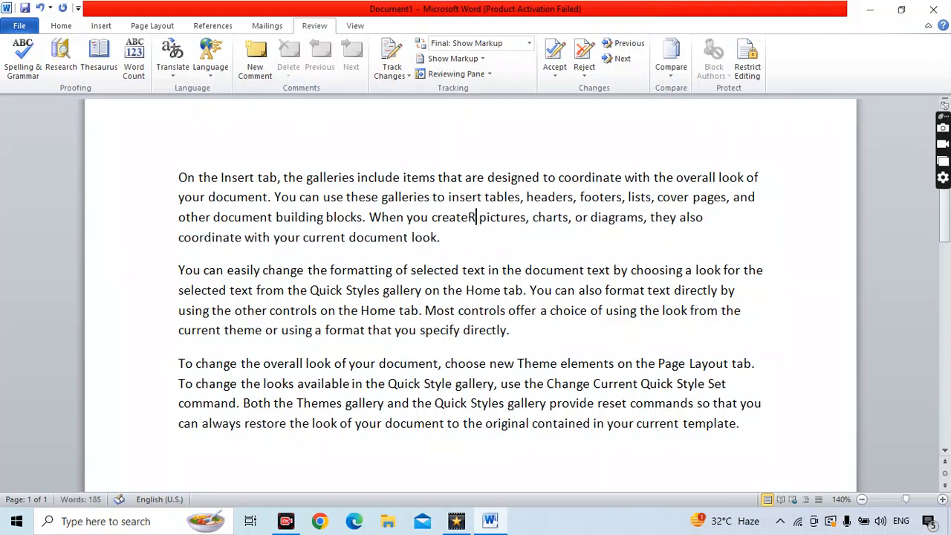
key(BackSpace)
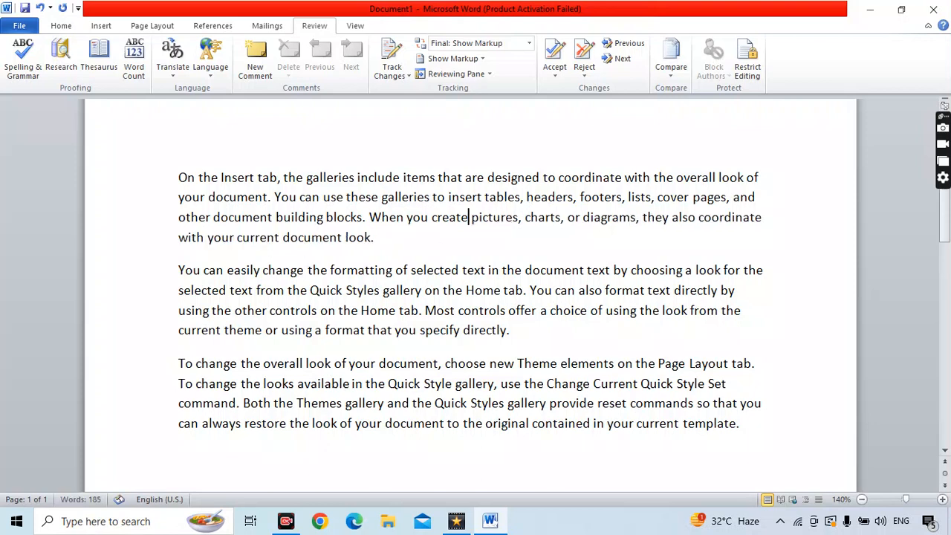
text(e)
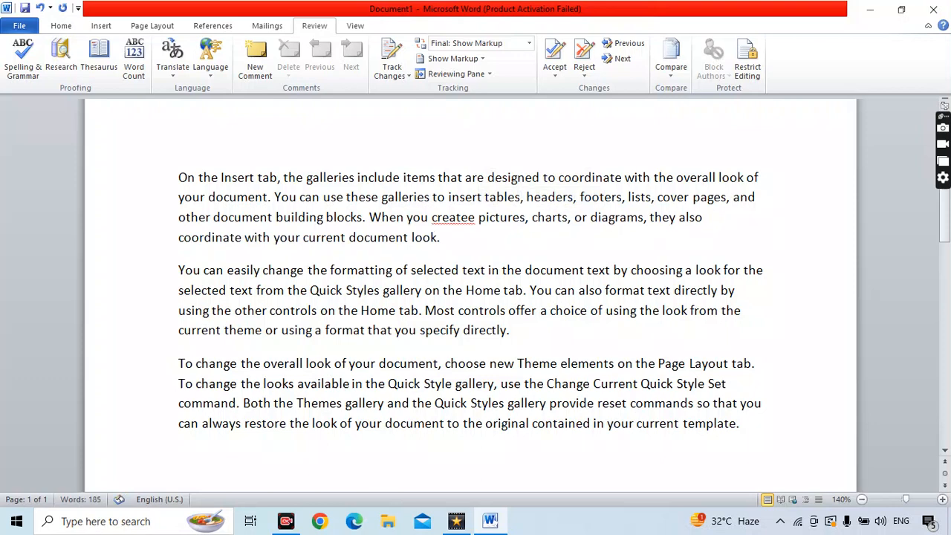
text(t)
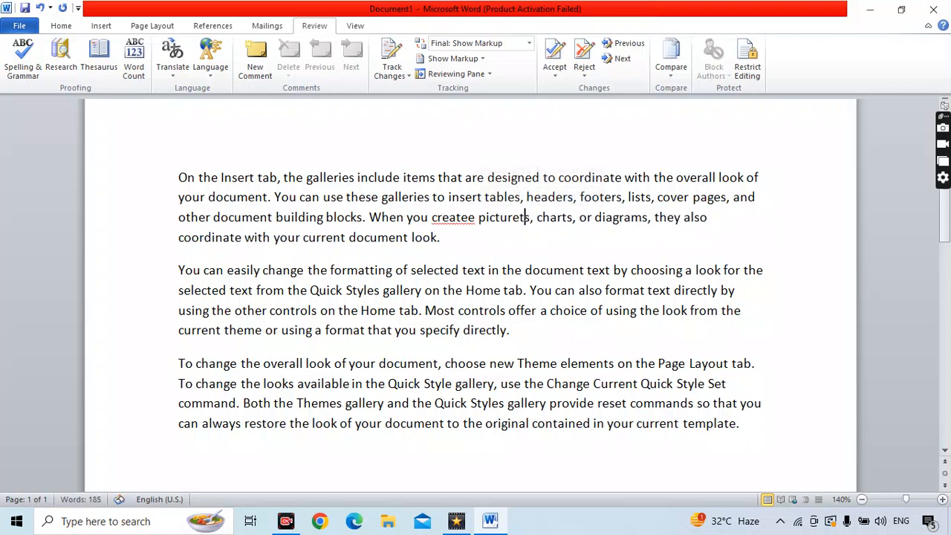
click(501, 291)
text(e)
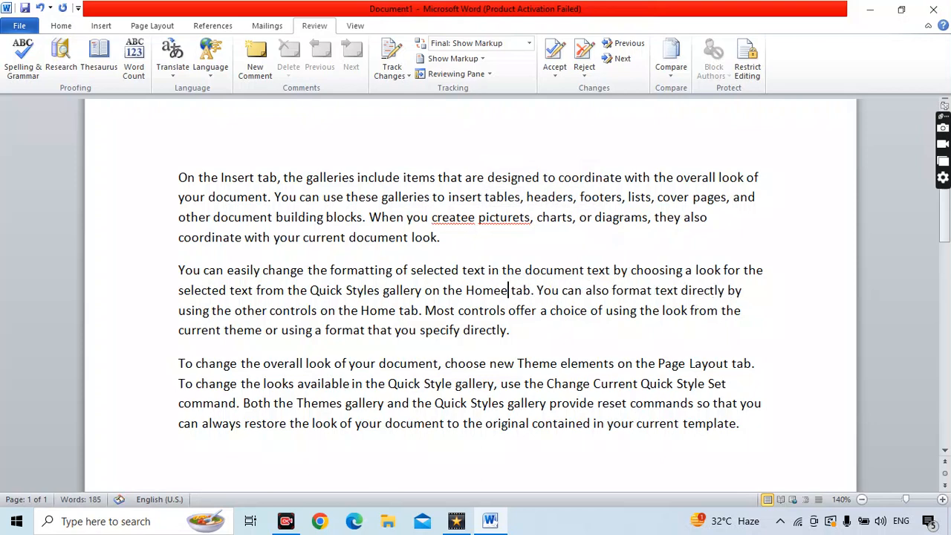
click(510, 331)
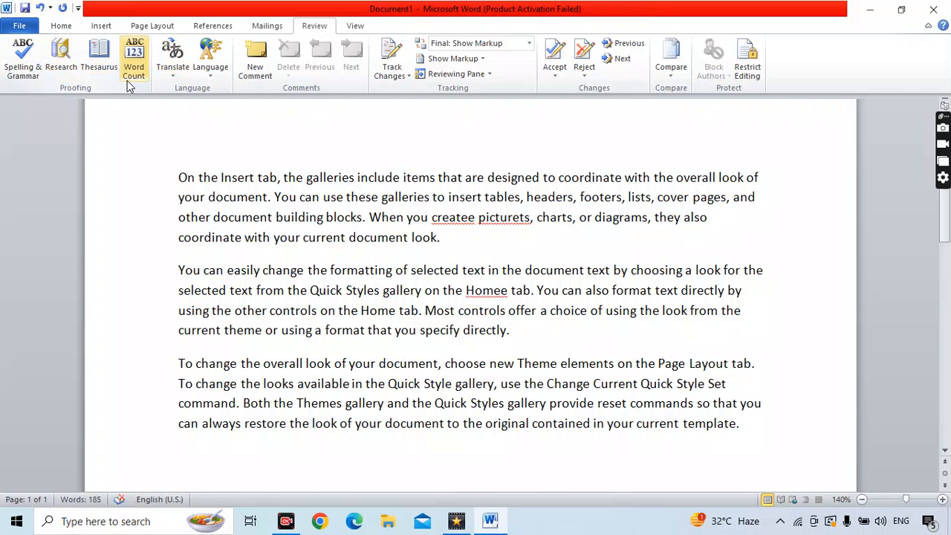
- Run the Spelling & Grammar check and correct "createe" to the suggestion "create"
click(20, 80)
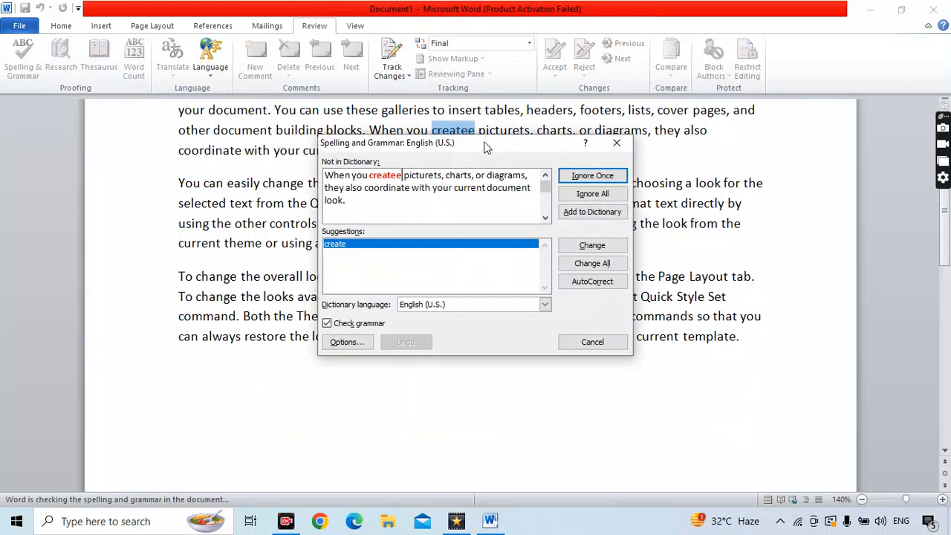
drag(487, 146, 568, 208)
scroll(382, 189, up, 1)
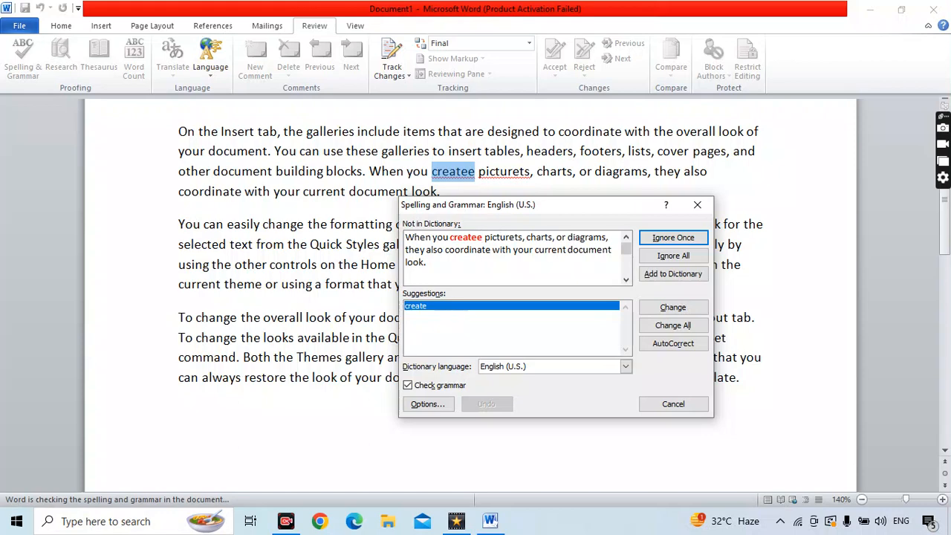
click(675, 309)
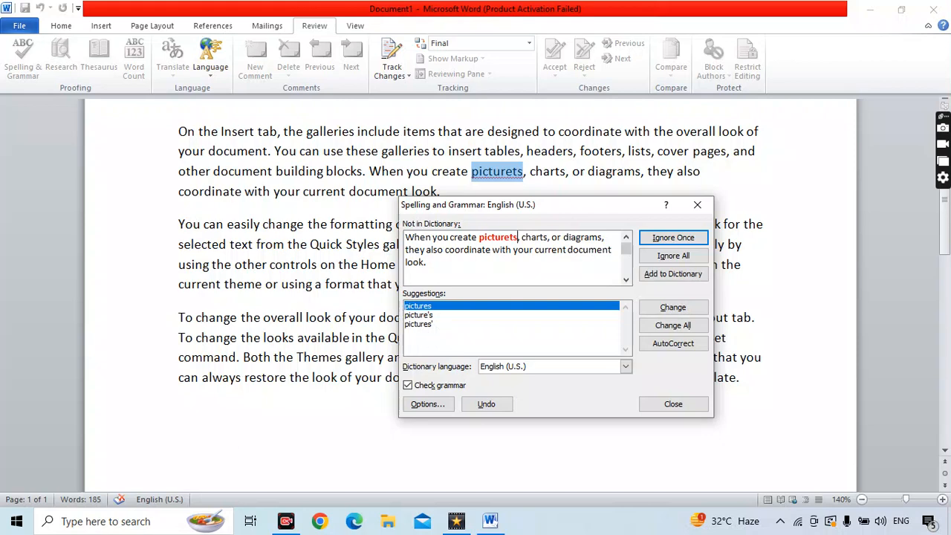
- Replace "picturets" with the suggestion "picture's", ignore "Homee" once, and finish the spelling check
click(429, 317)
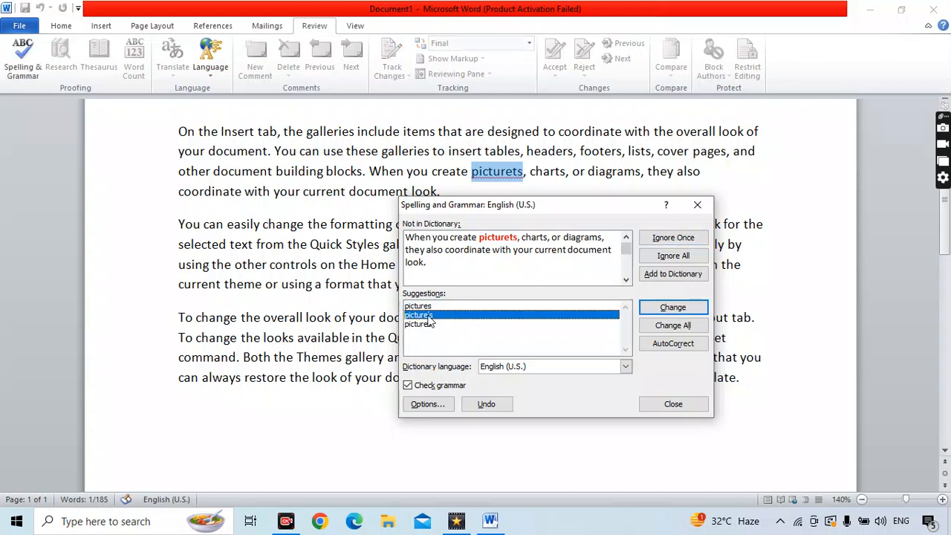
click(678, 311)
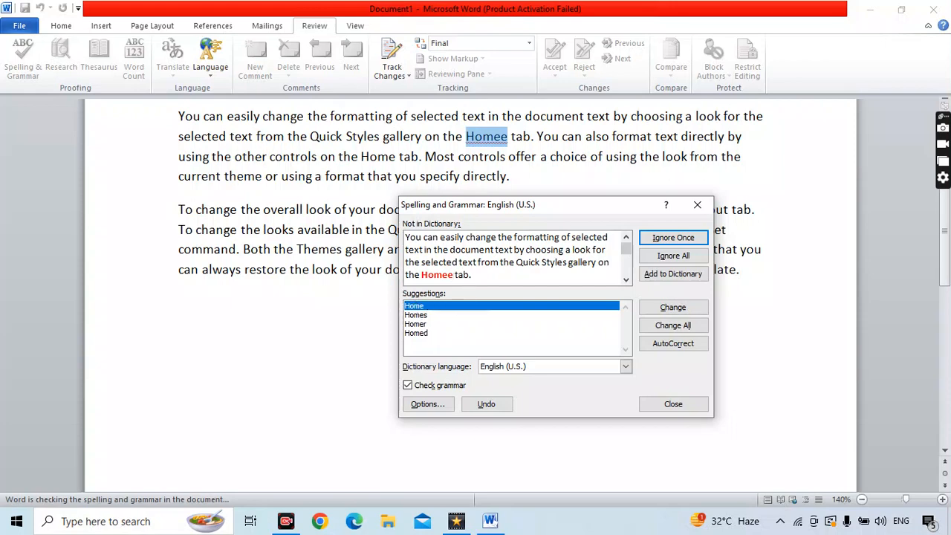
click(668, 236)
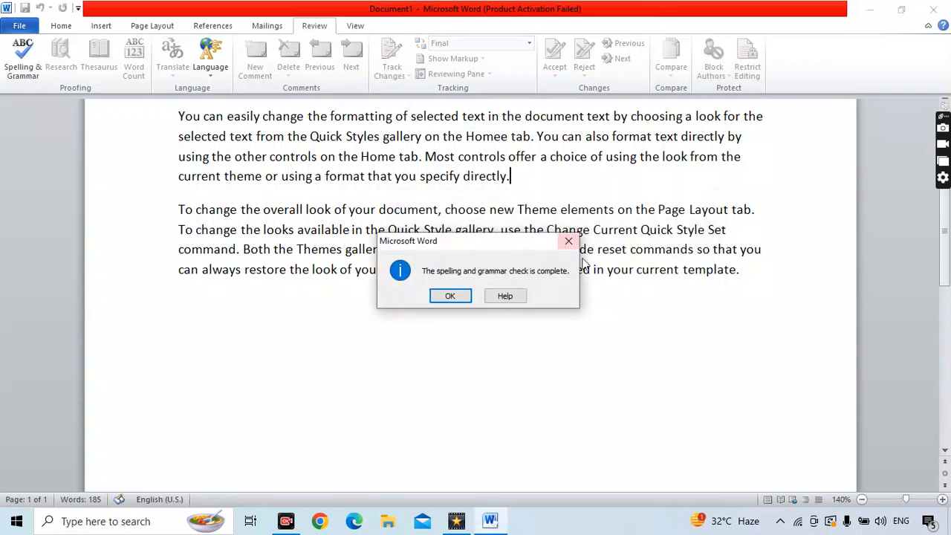
click(455, 298)
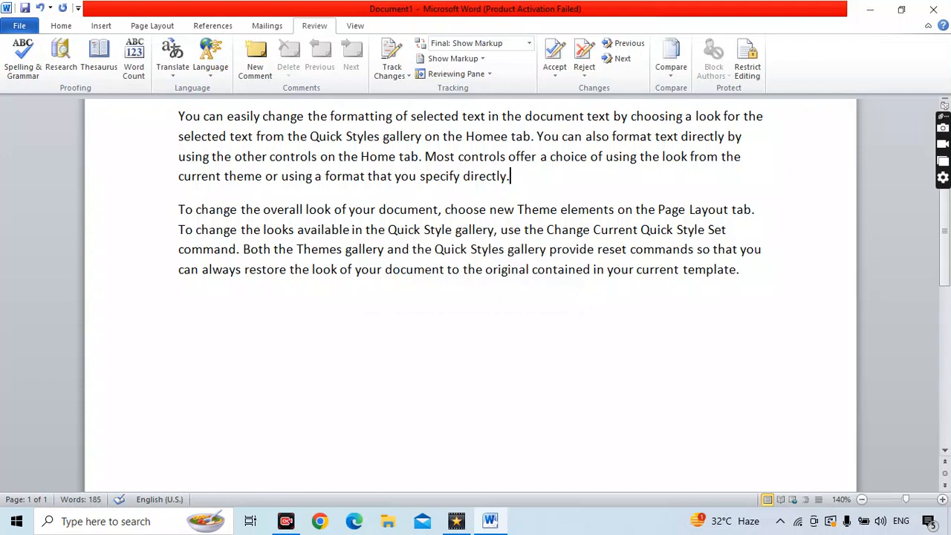
- Examine the ignored word "Homee" and the three spell-checked paragraphs
drag(508, 136, 466, 137)
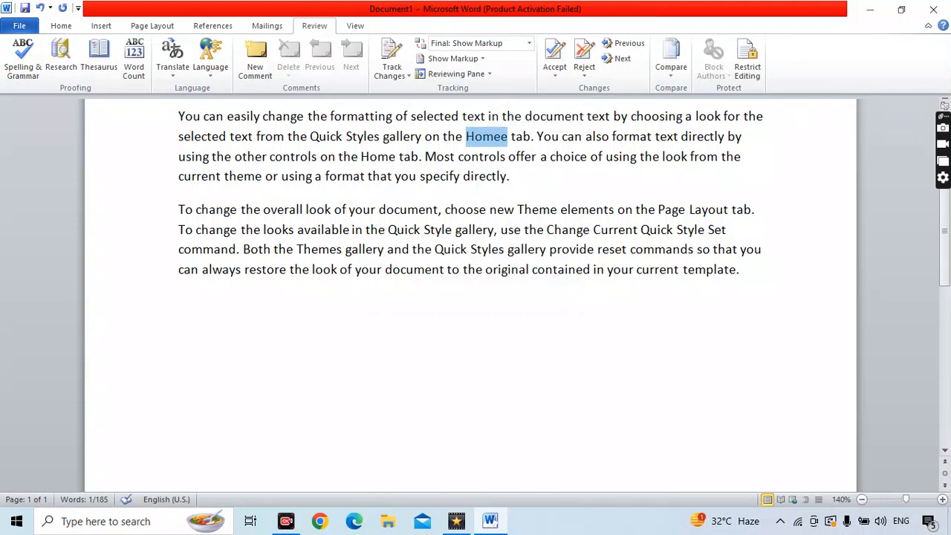
scroll(476, 201, up, 1)
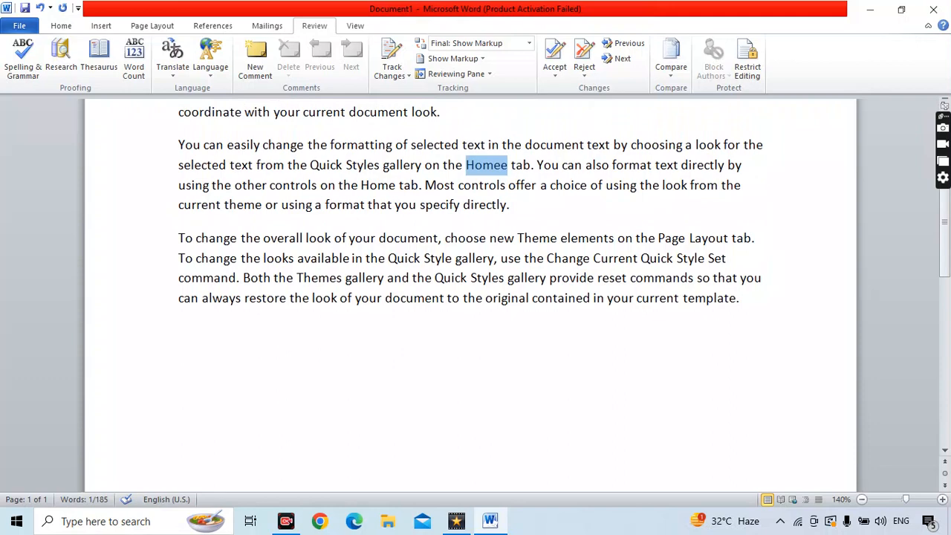
click(179, 330)
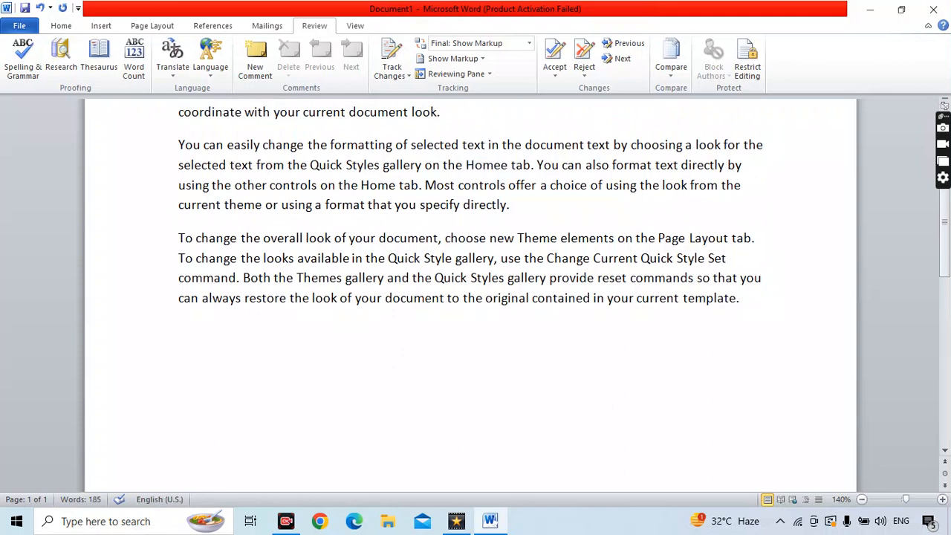
scroll(475, 297, up, 3)
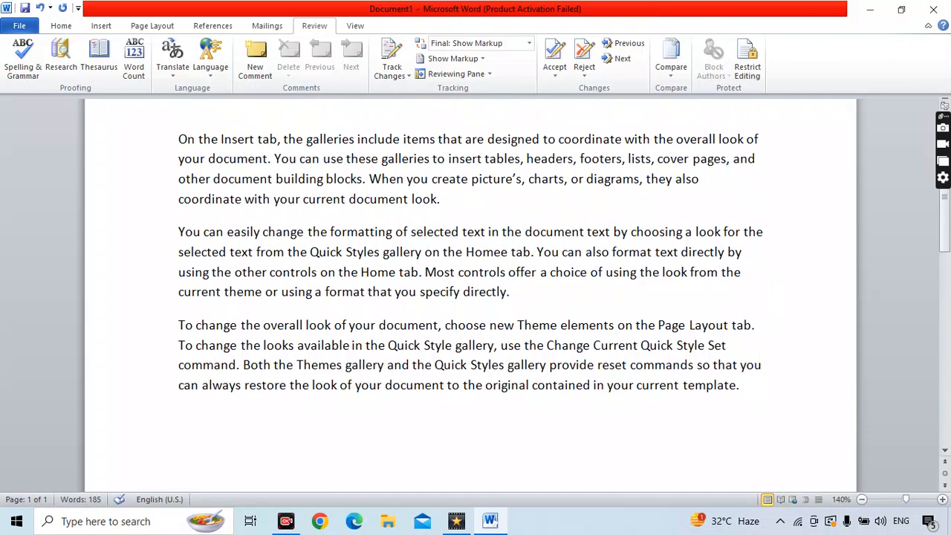
drag(178, 139, 719, 396)
mouse_move(719, 396)
click(574, 453)
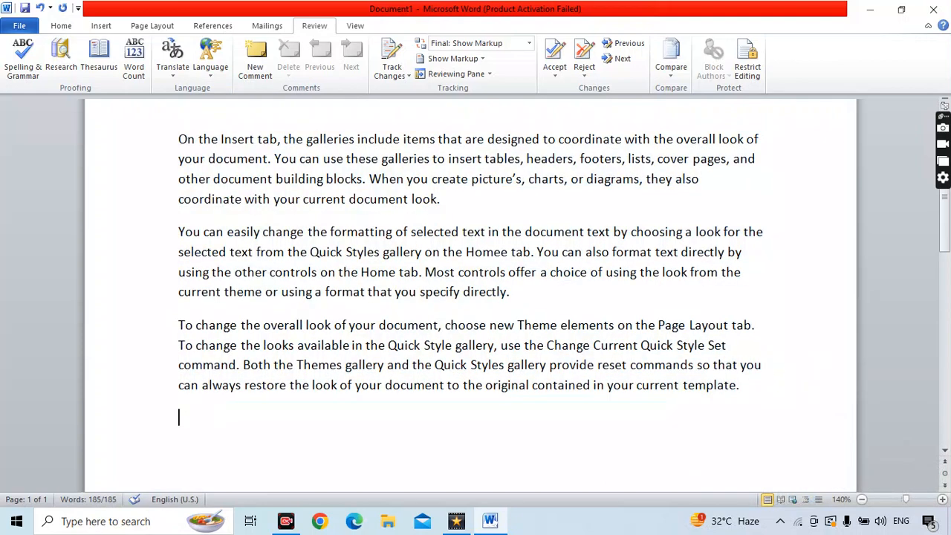
- Open the Thesaurus lookup beside the document
click(99, 67)
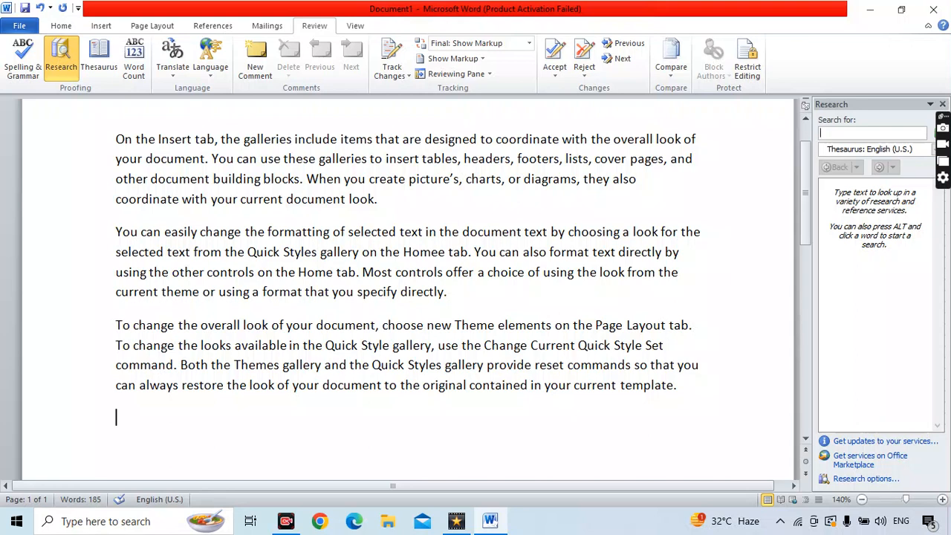
drag(464, 232, 524, 238)
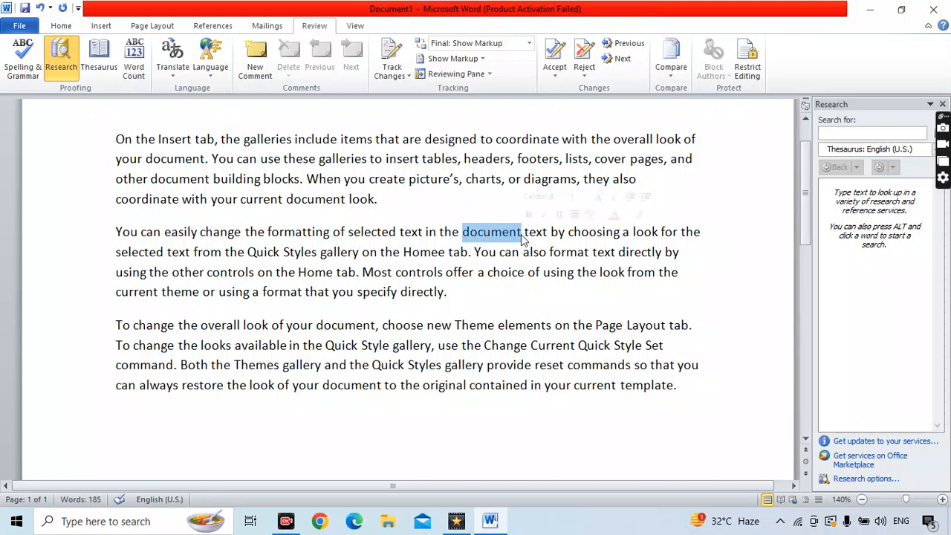
key(Return)
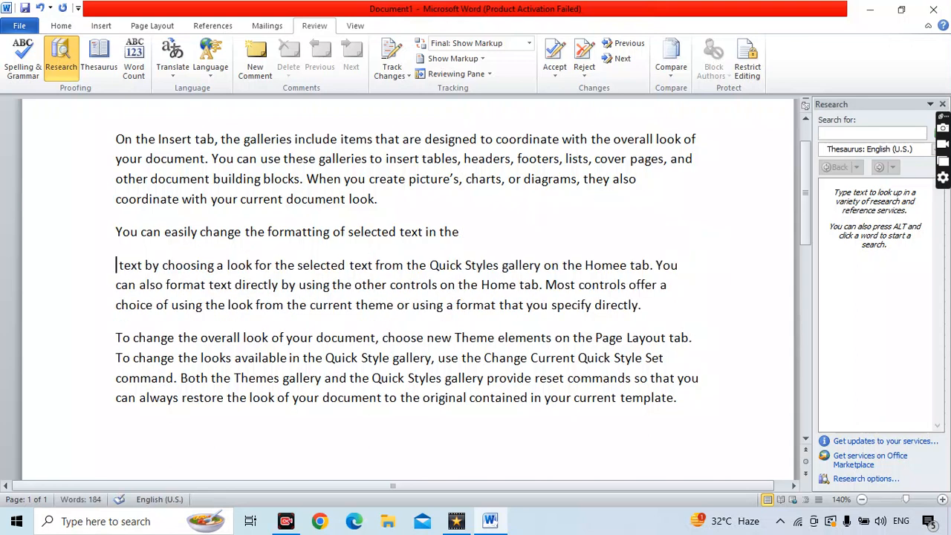
key(ctrl+z)
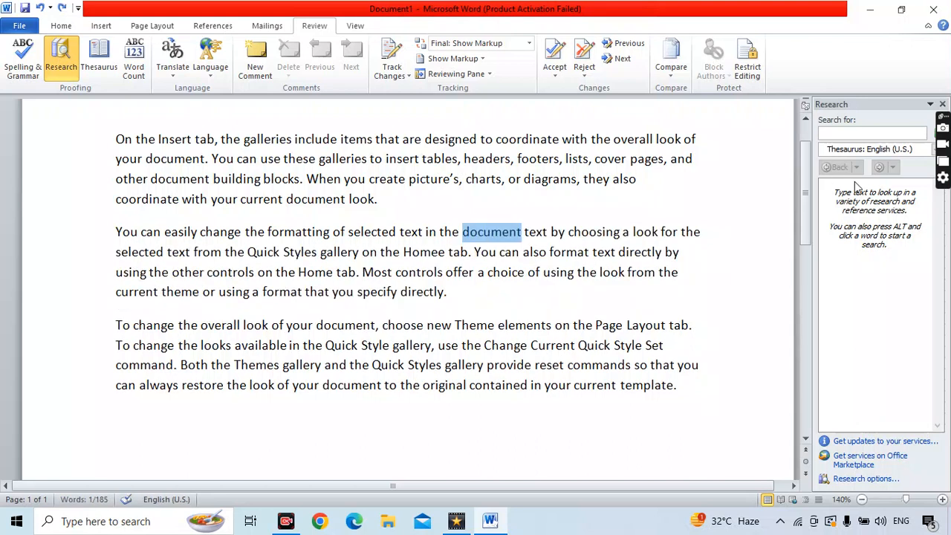
click(379, 200)
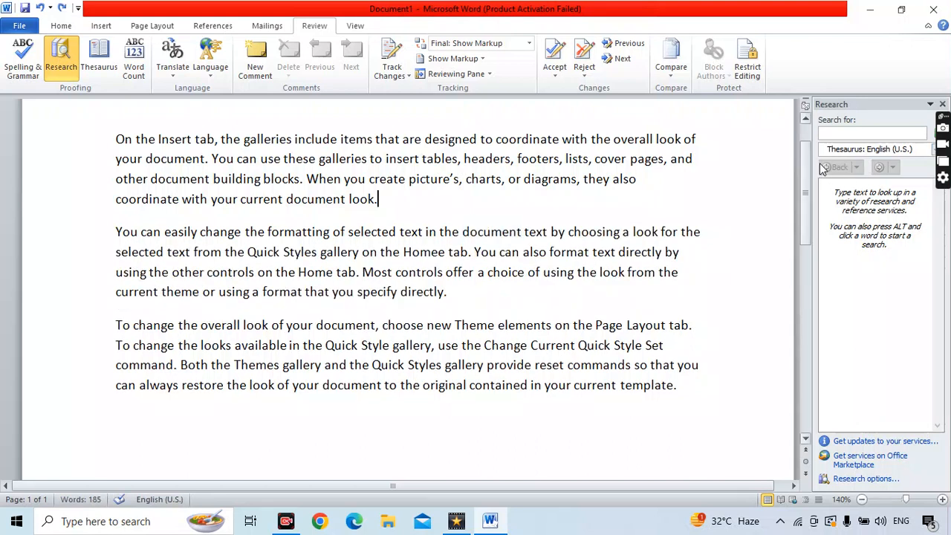
- Look up "document" in the English (U.S.) Thesaurus and look through its synonyms
click(843, 133)
text(doc)
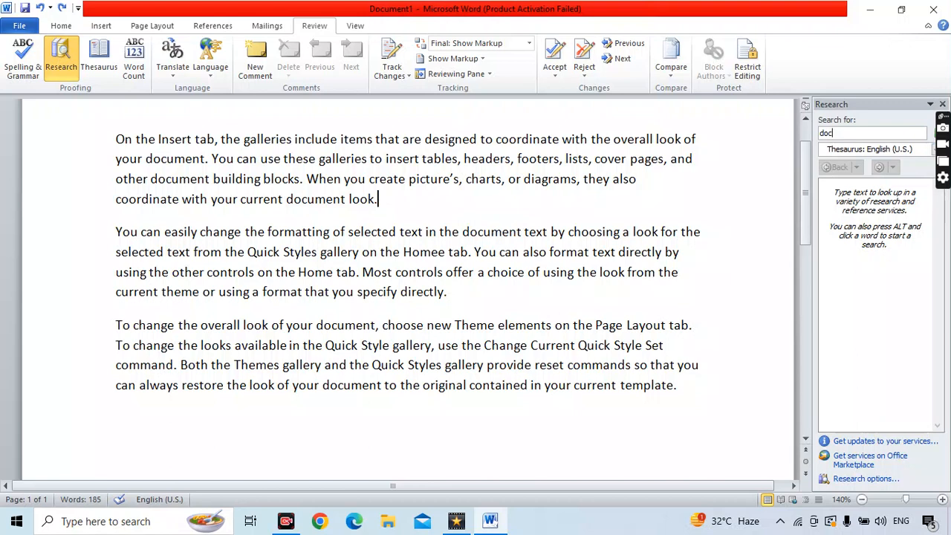
text(ument)
key(Return)
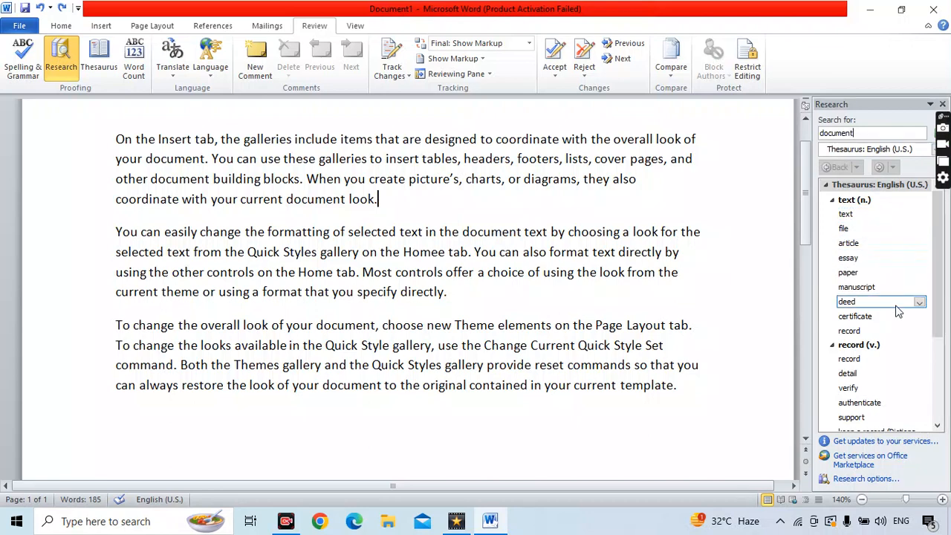
scroll(906, 330, down, 3)
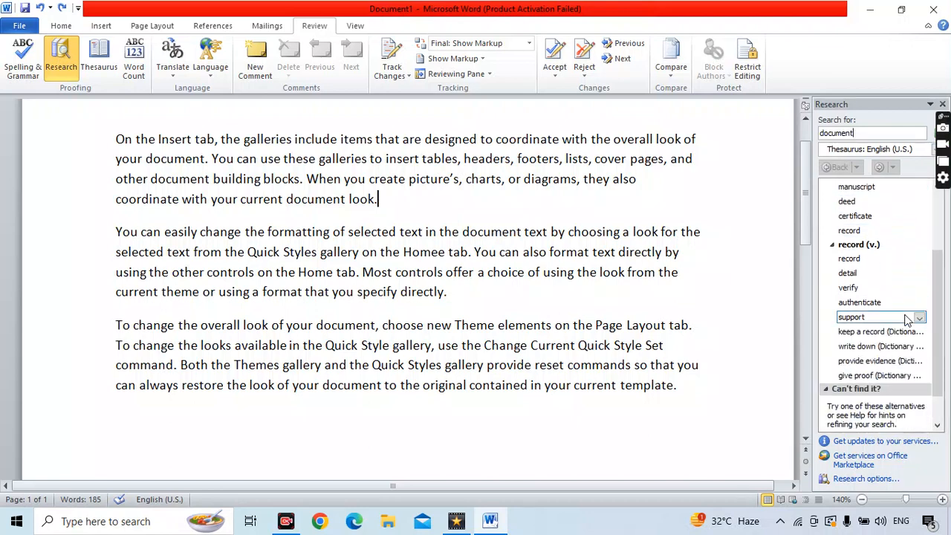
scroll(863, 297, up, 1)
scroll(863, 295, up, 1)
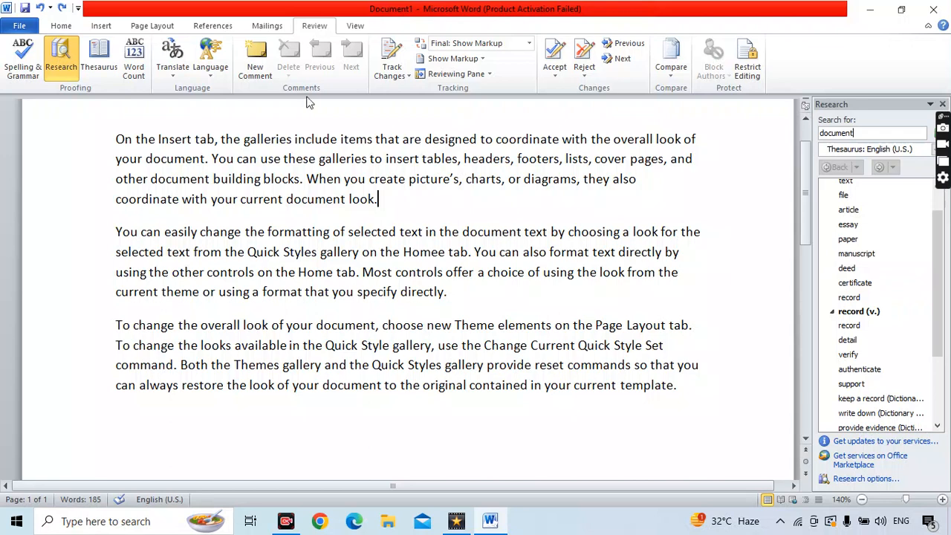
- Run a Thesaurus lookup on the period that ends the first paragraph
key(shift+Left)
key(shift+F7)
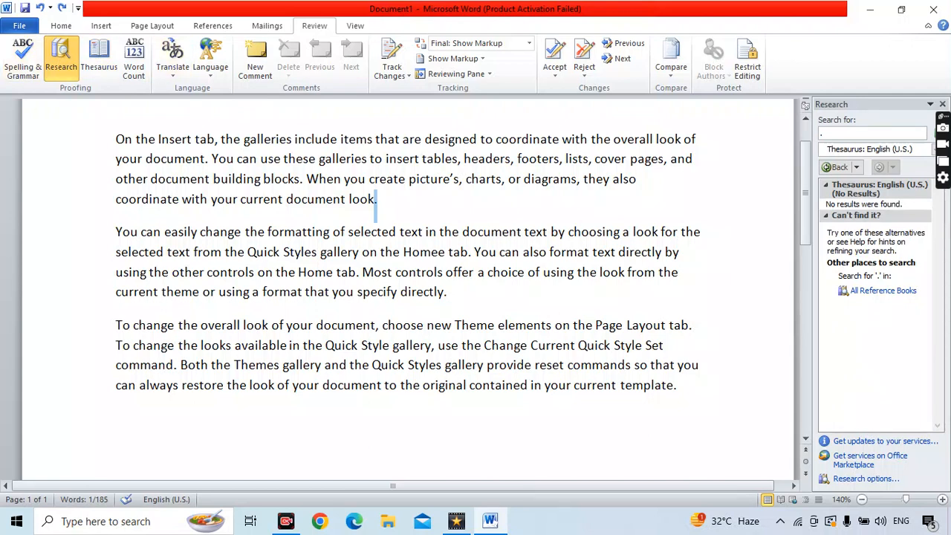
click(338, 384)
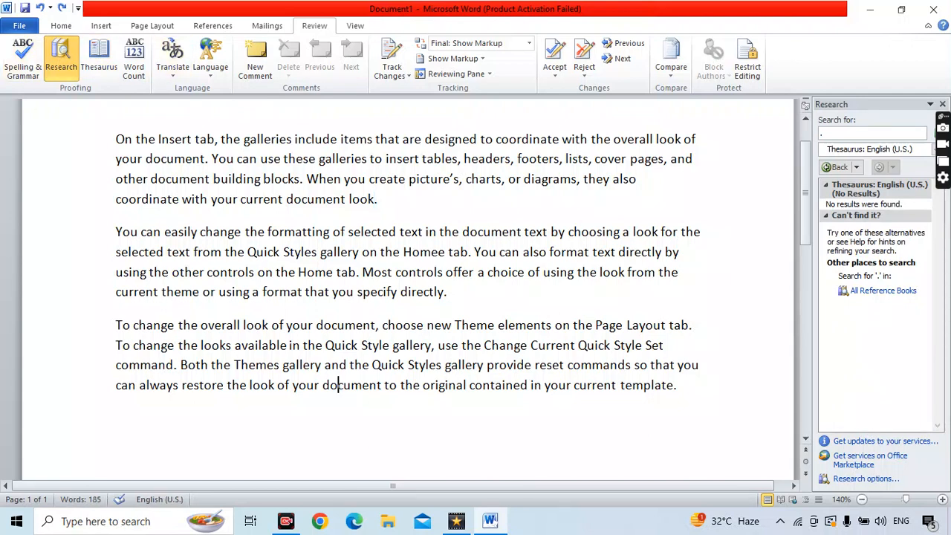
- Close the Research pane and check the document's Word Count statistics
click(52, 70)
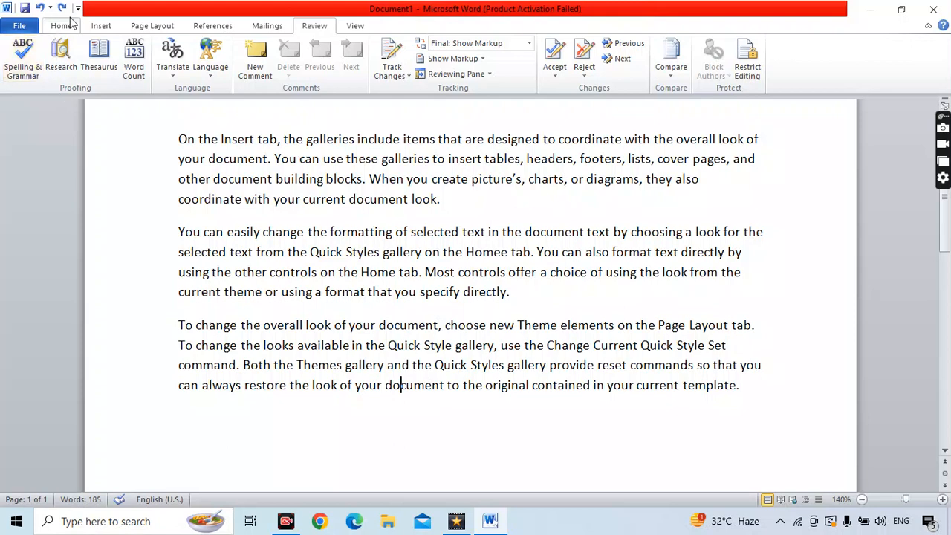
click(146, 53)
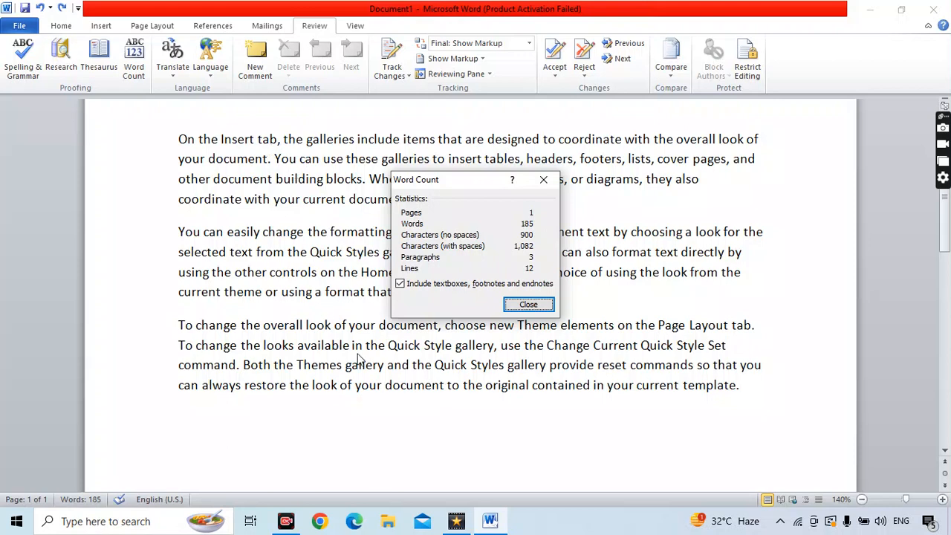
click(528, 304)
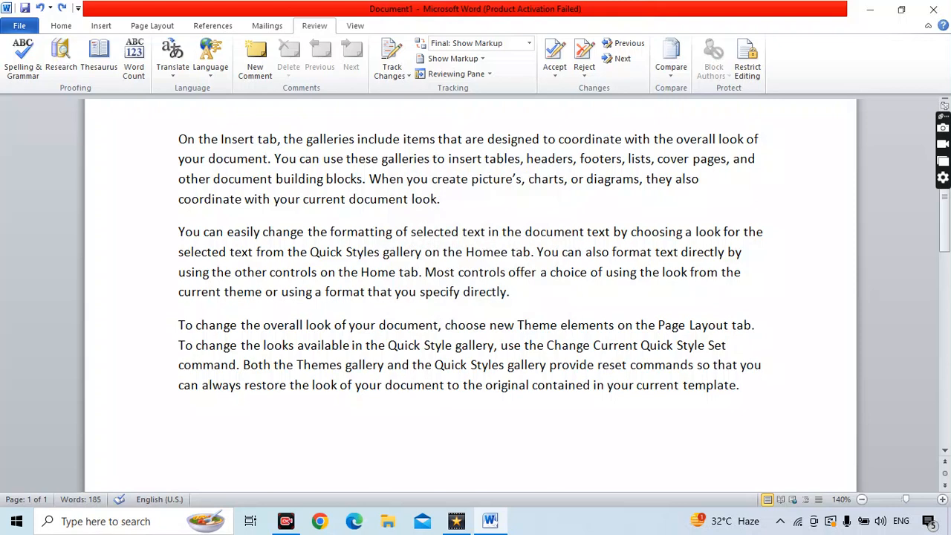
- Send the whole document for online translation from English (U.S.) to Hindi
click(171, 67)
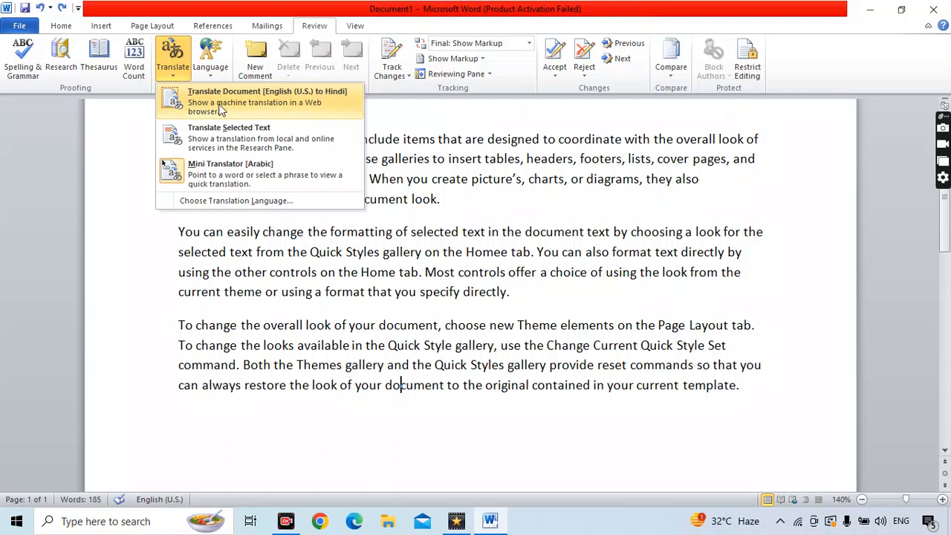
click(309, 110)
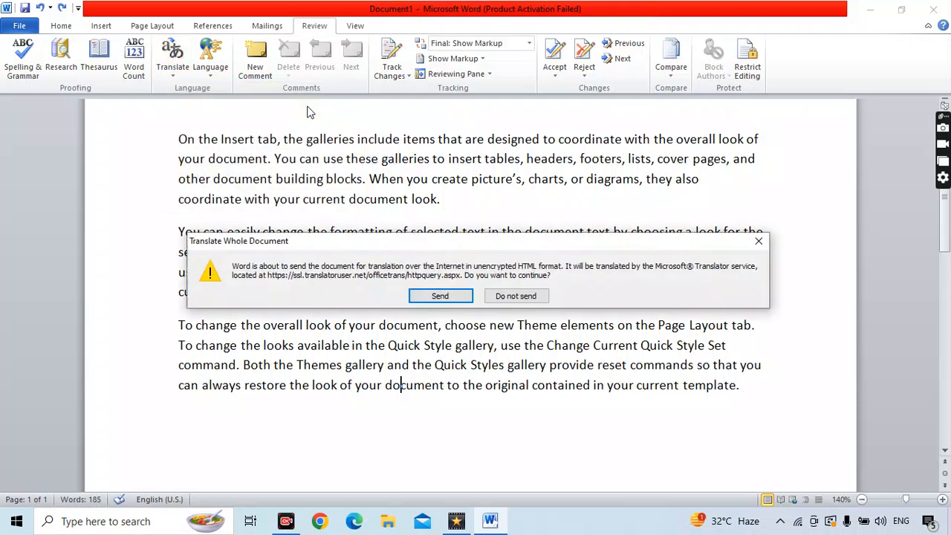
click(440, 296)
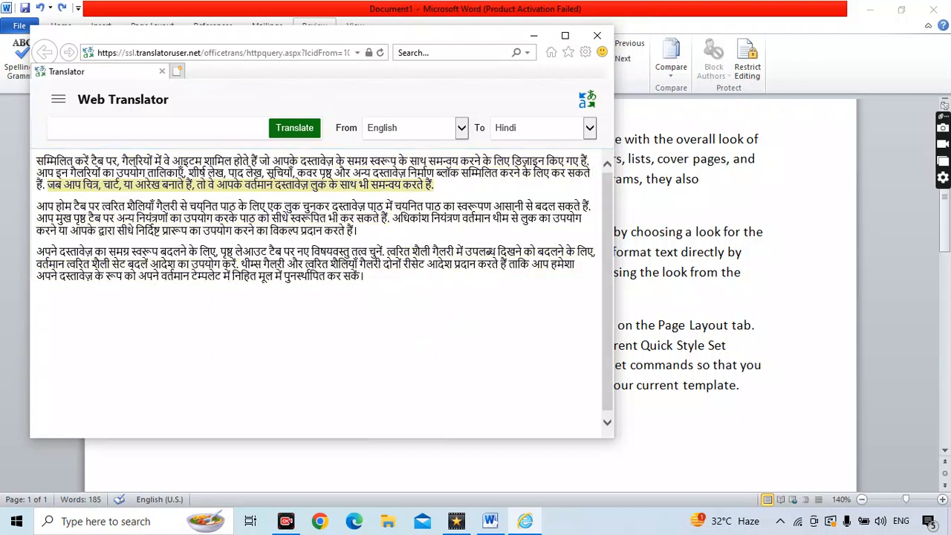
- Try to retranslate the document into German in the Web Translator, and close the translator window
click(590, 131)
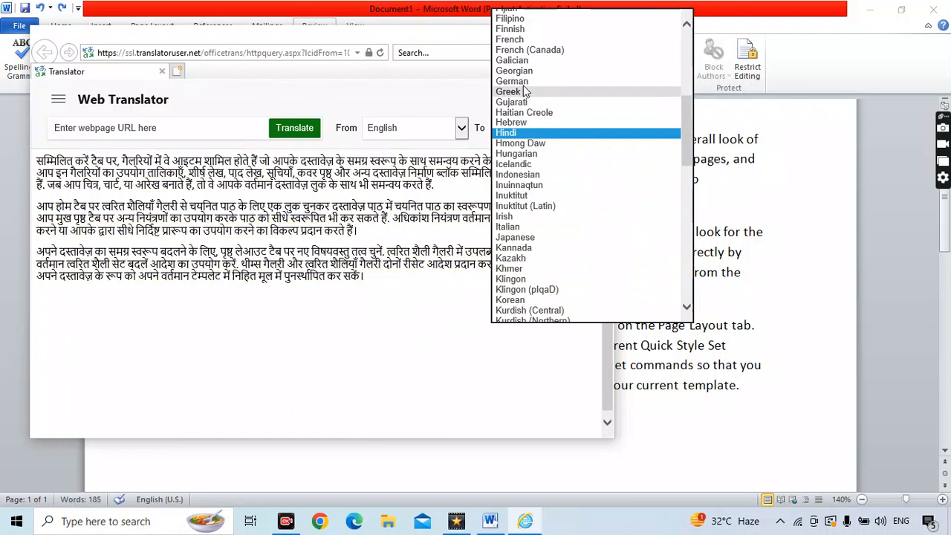
click(512, 81)
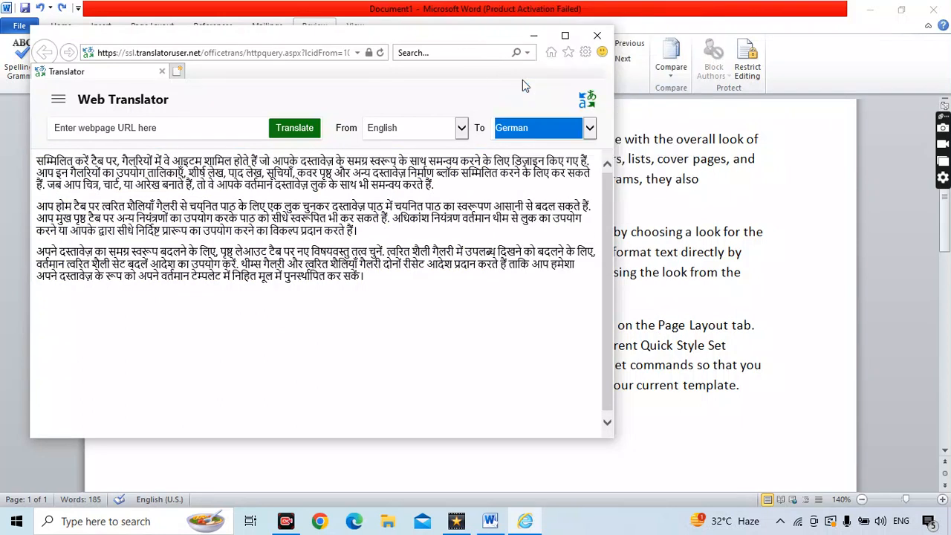
click(296, 133)
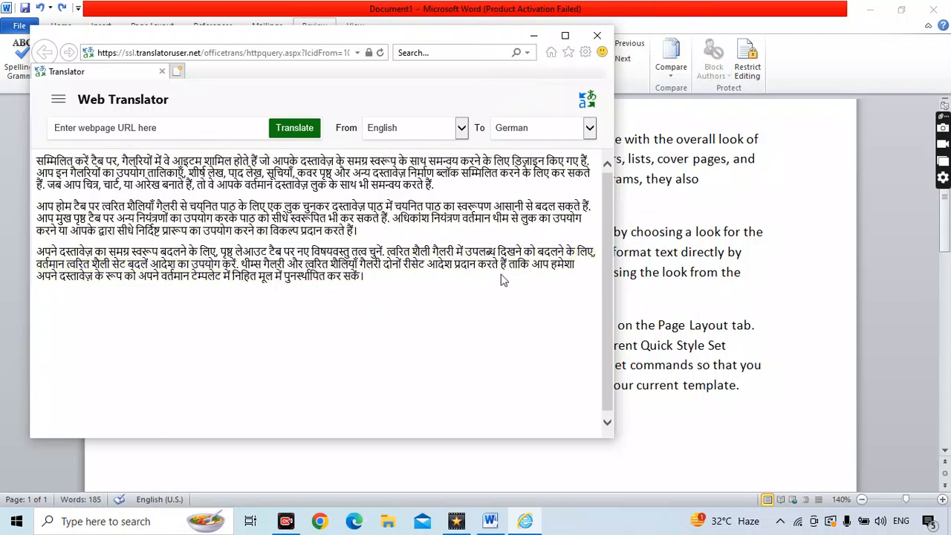
click(590, 129)
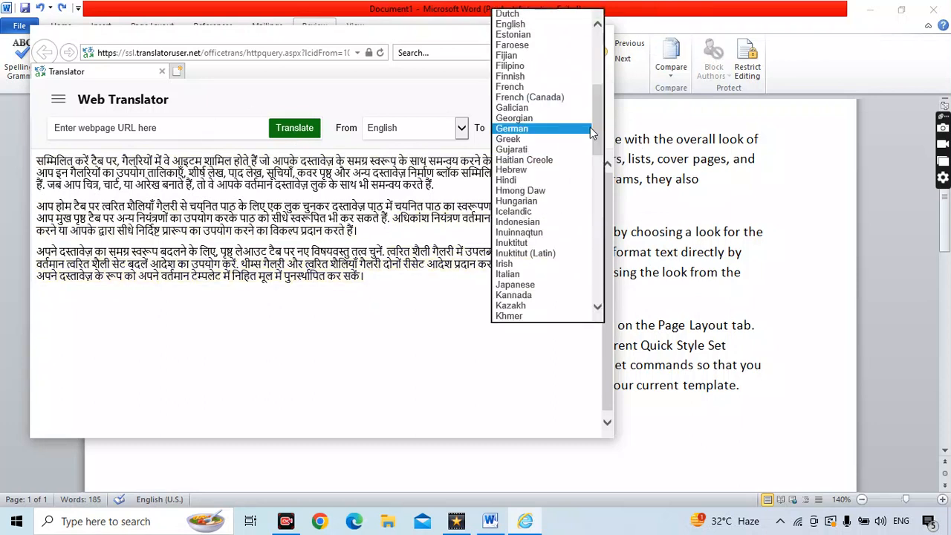
click(549, 130)
scroll(558, 328, down, 1)
scroll(558, 332, up, 1)
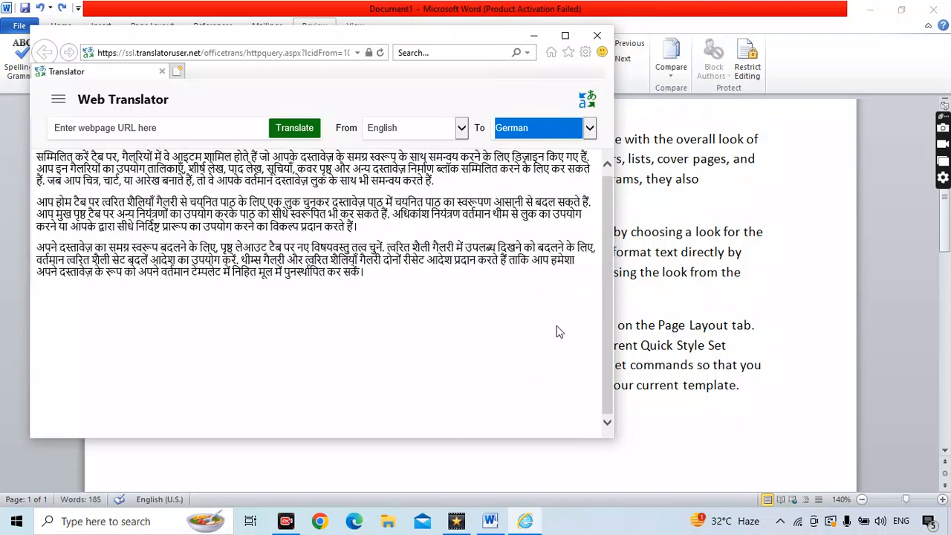
click(597, 35)
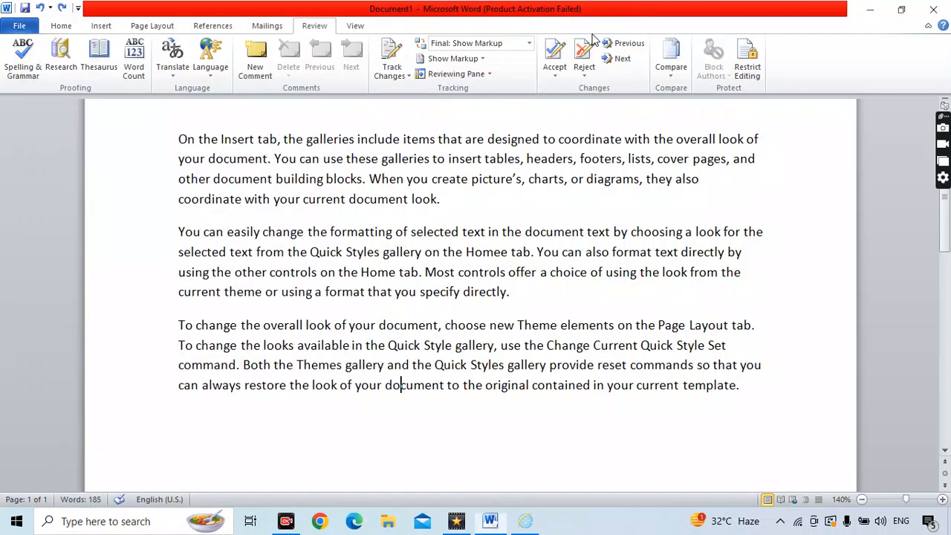
click(170, 68)
click(321, 99)
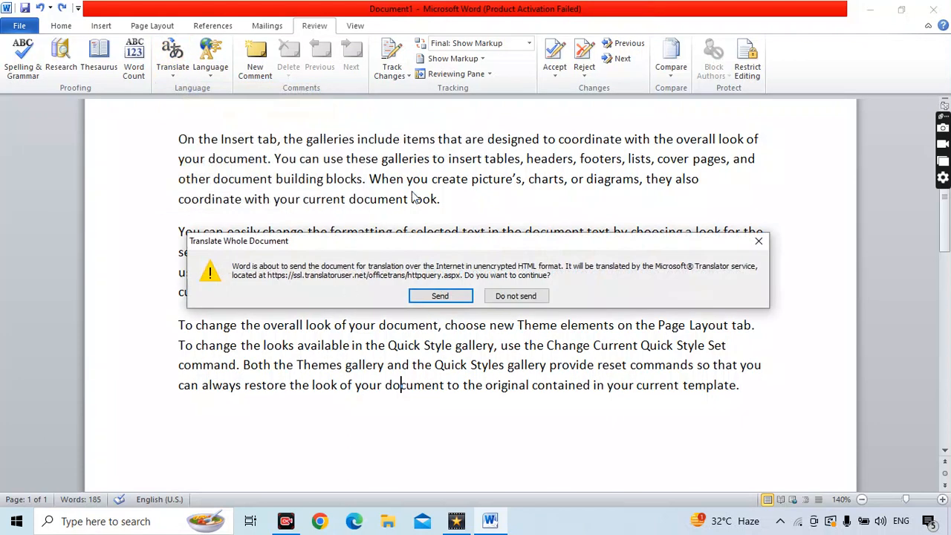
click(515, 296)
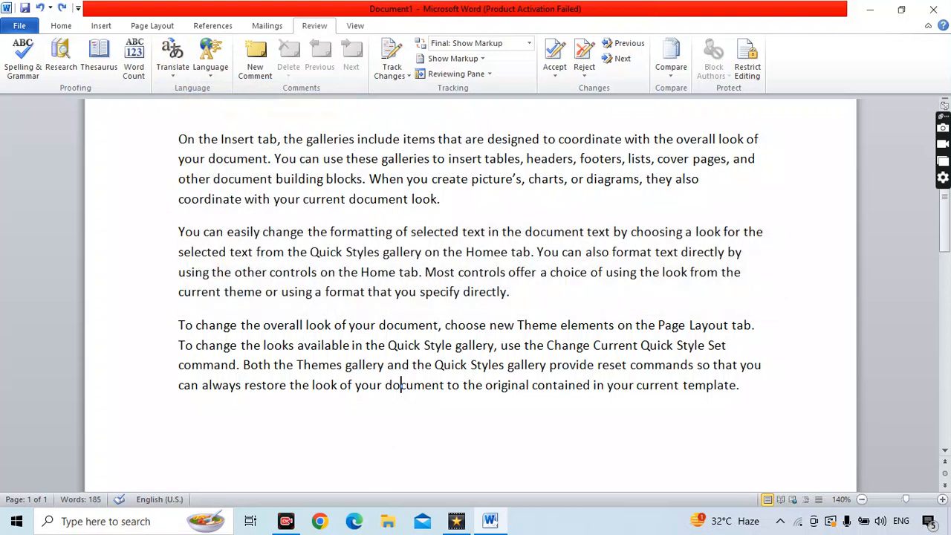
- Send the whole document for Hindi translation again, view it in the Web Translator, and close the translator window
click(172, 63)
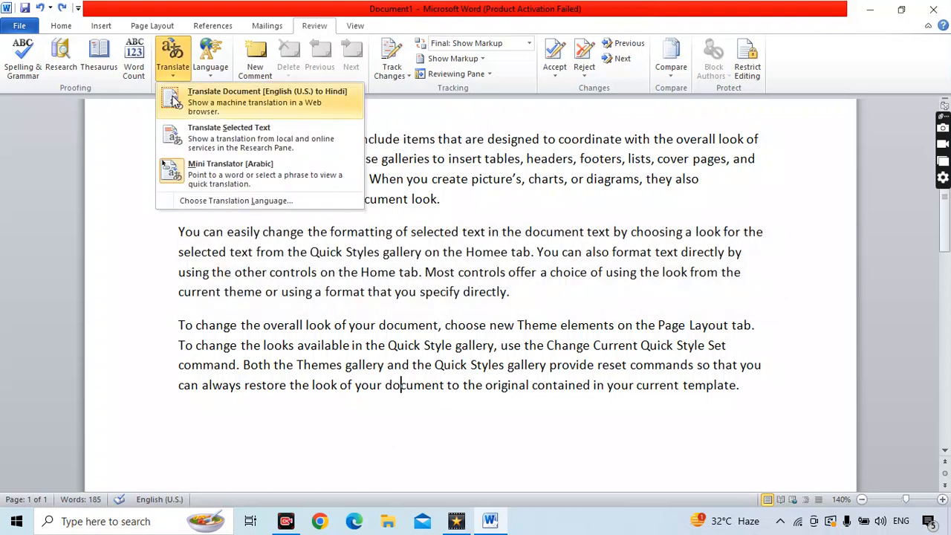
click(172, 100)
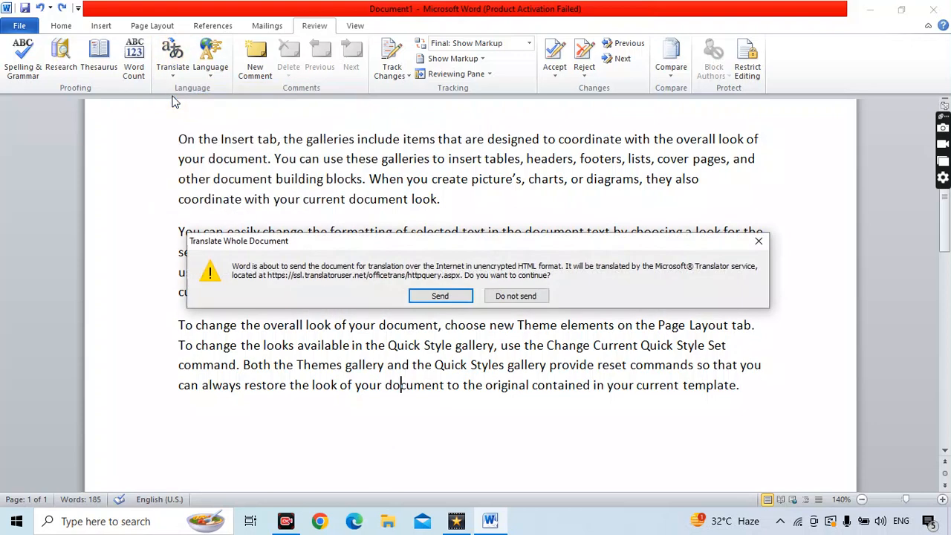
click(438, 296)
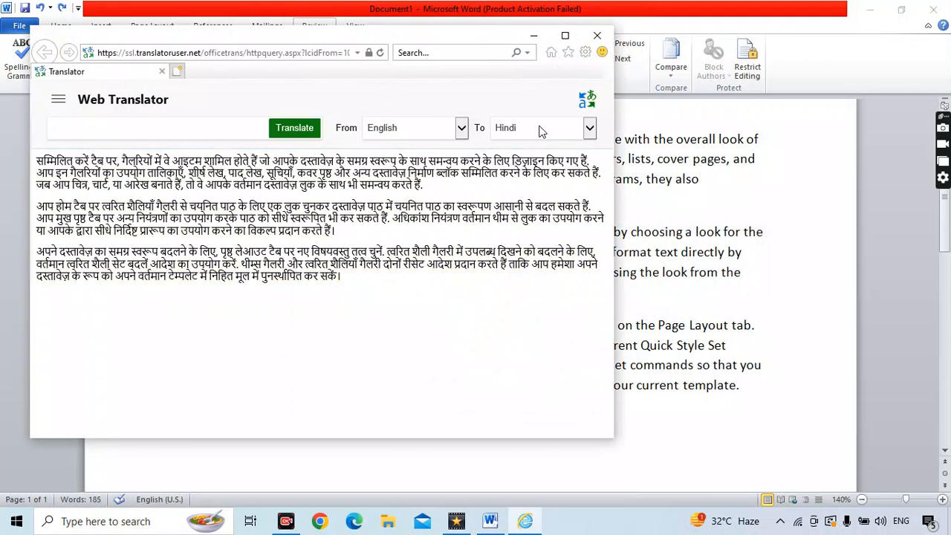
click(598, 34)
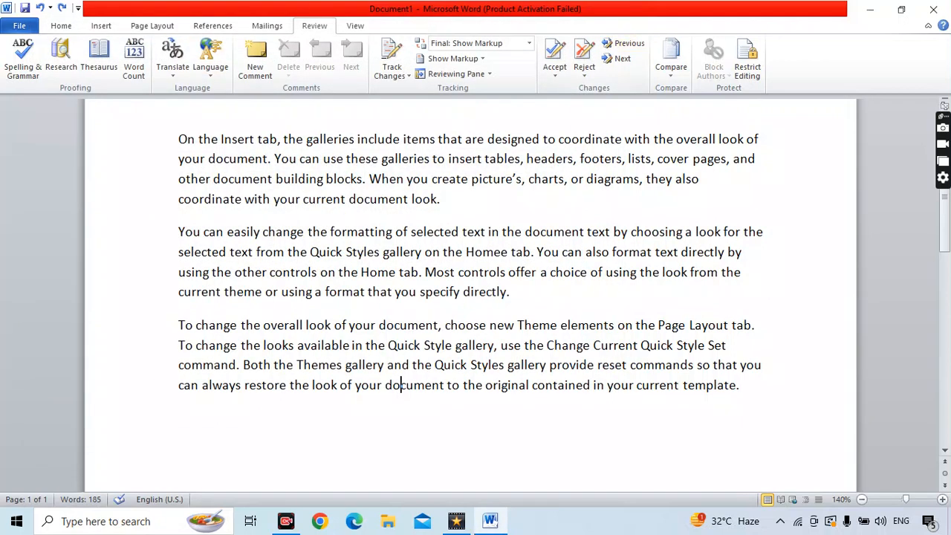
- Translate only the phrase "You can easily change the formatting" in the second paragraph and review its translation
click(173, 79)
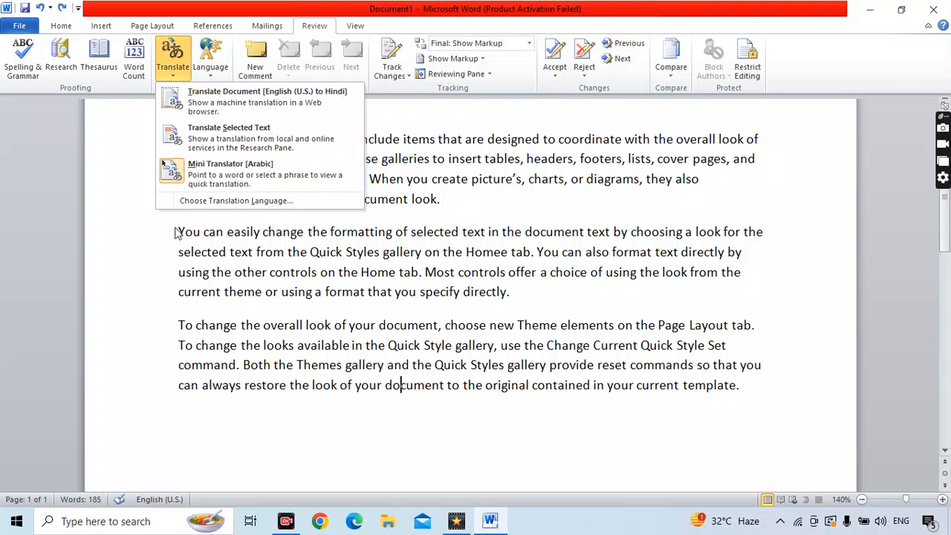
click(197, 253)
drag(178, 232, 373, 234)
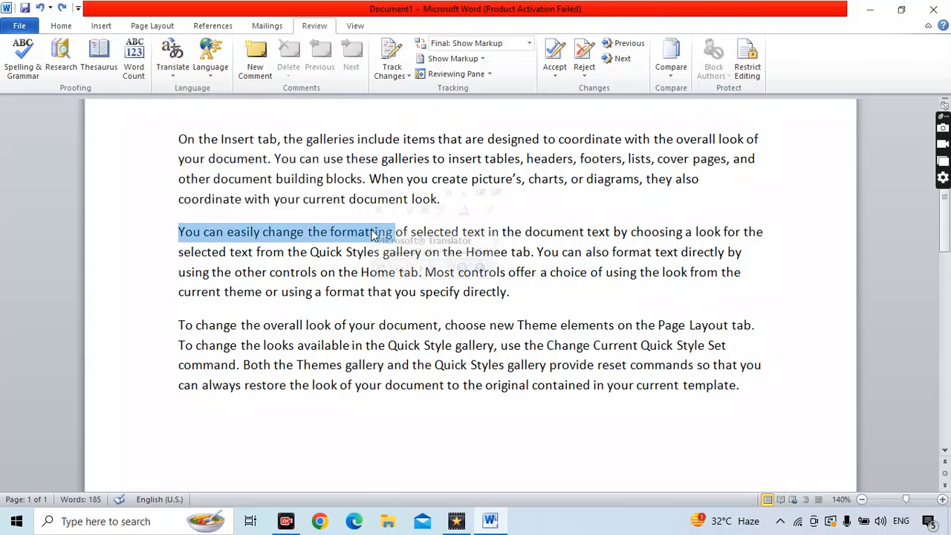
click(176, 78)
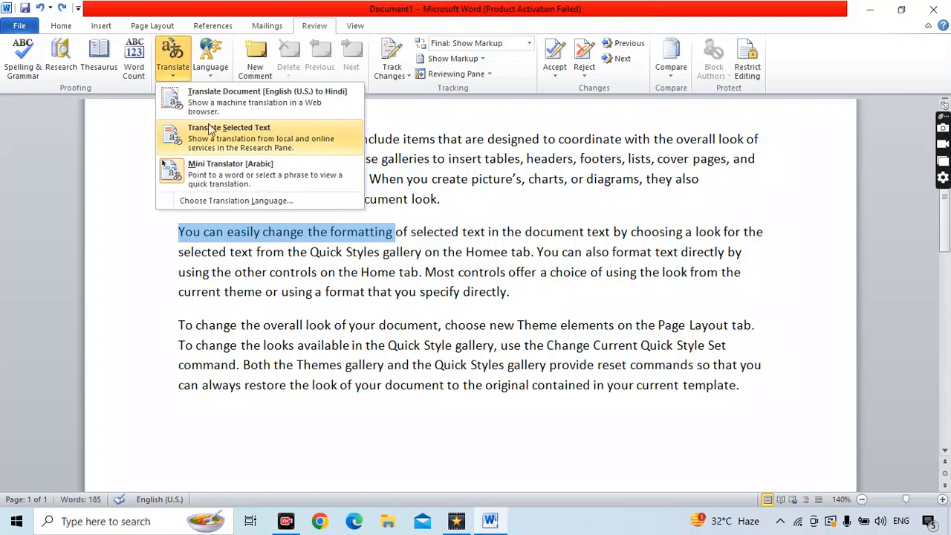
click(251, 143)
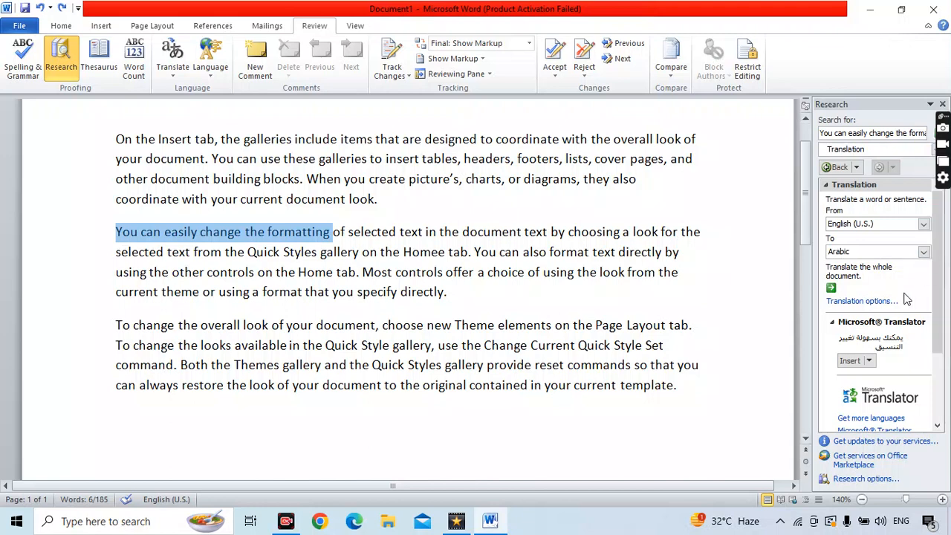
scroll(906, 299, down, 3)
scroll(906, 298, up, 3)
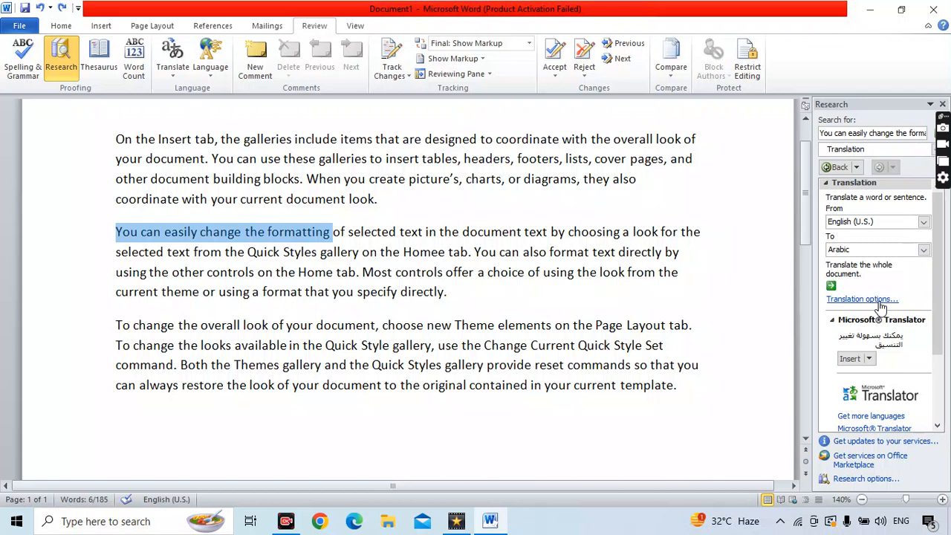
- Change the selected phrase's translation language to Hindi, close the Research pane and deselect the phrase
click(923, 251)
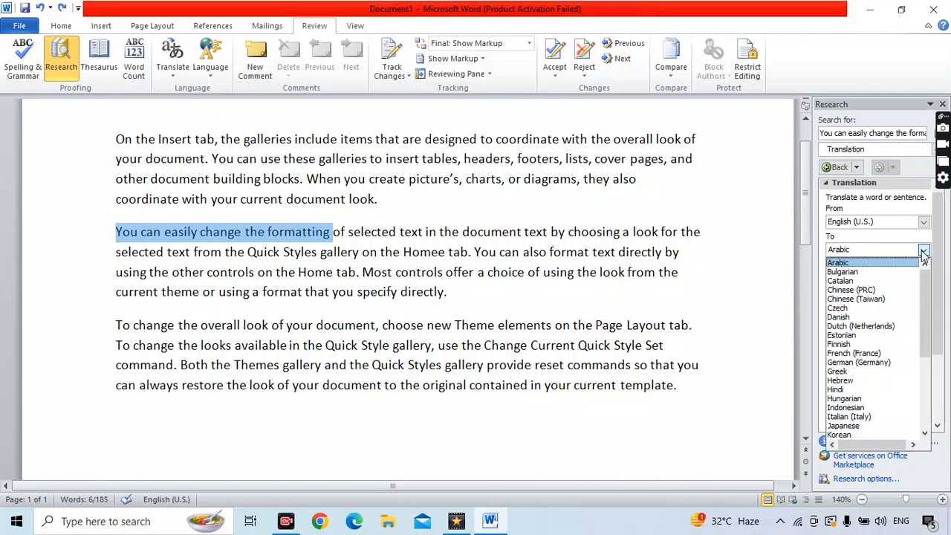
click(845, 389)
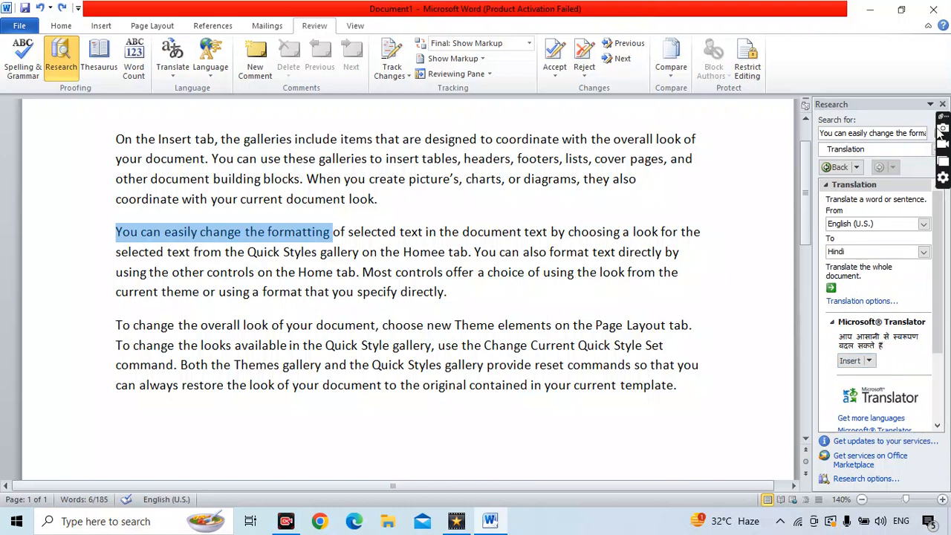
click(942, 104)
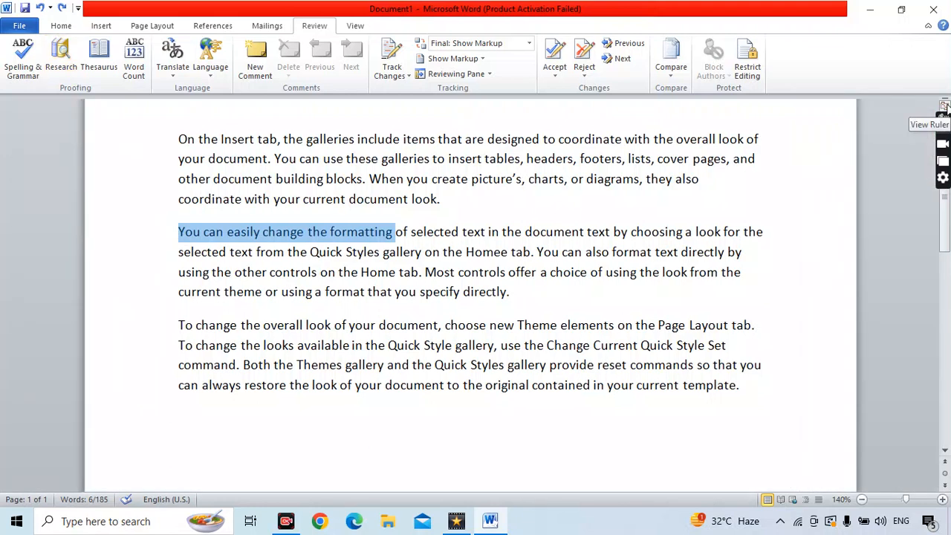
click(501, 345)
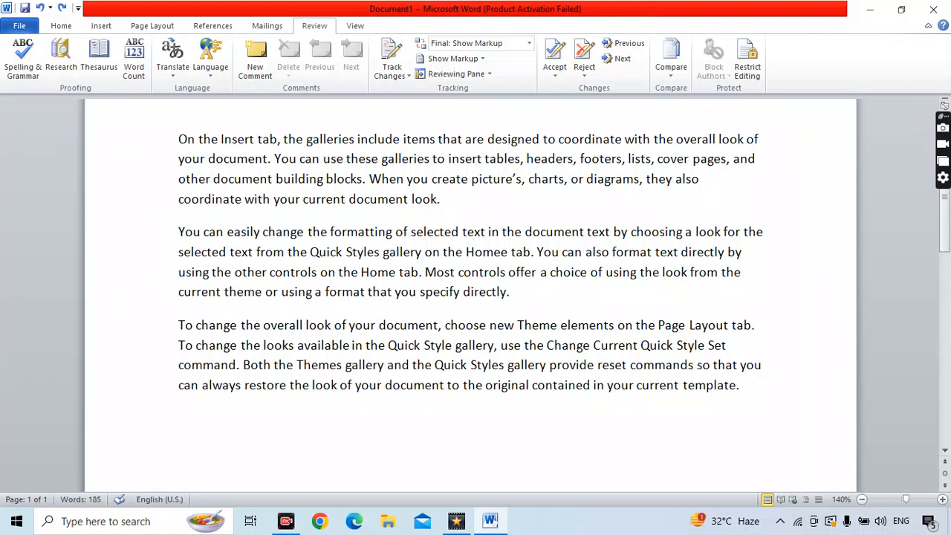
- Open the proofing language settings, look through the available languages, and close them without changing anything
click(215, 74)
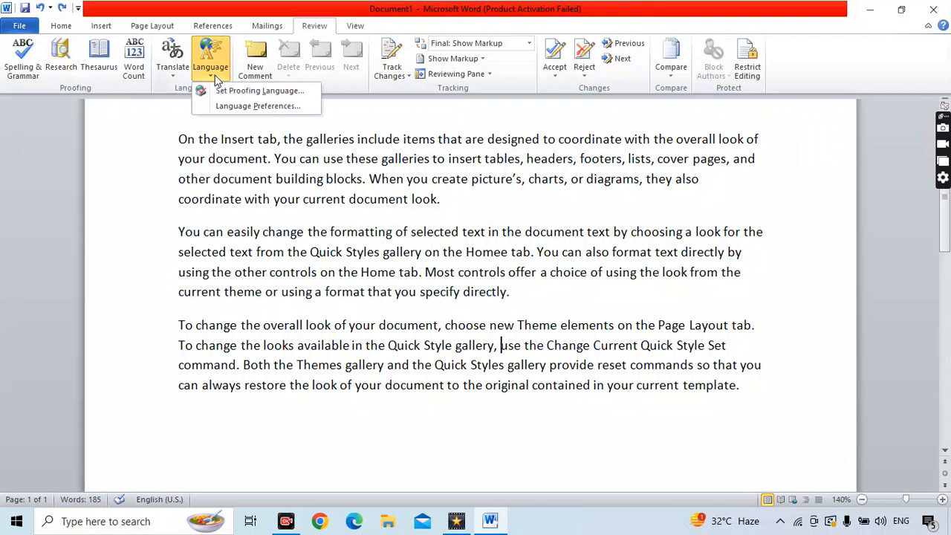
click(278, 91)
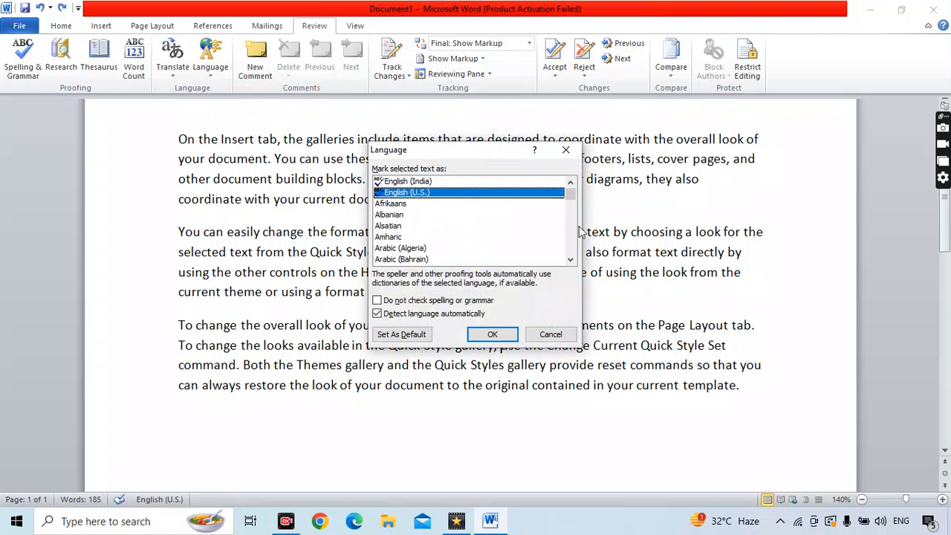
click(570, 259)
right_click(572, 262)
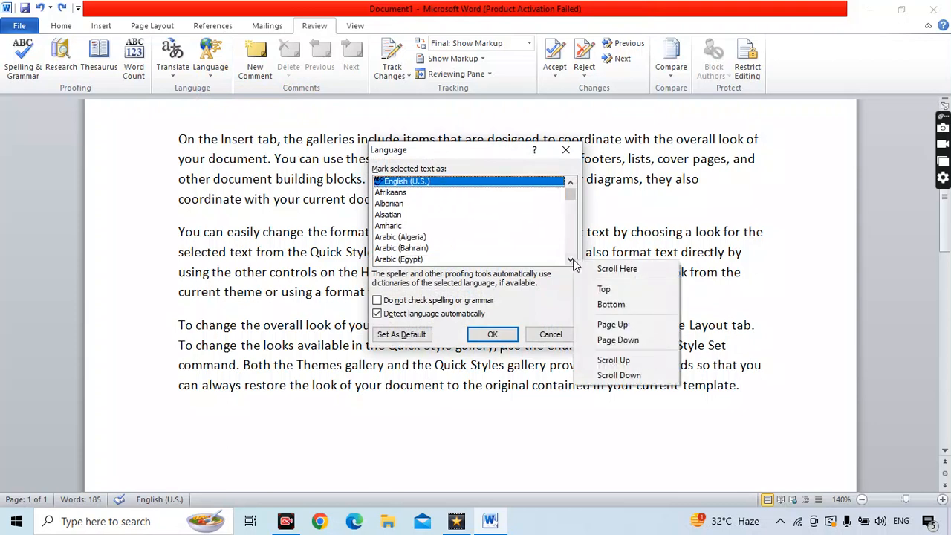
click(571, 260)
click(570, 260)
click(570, 259)
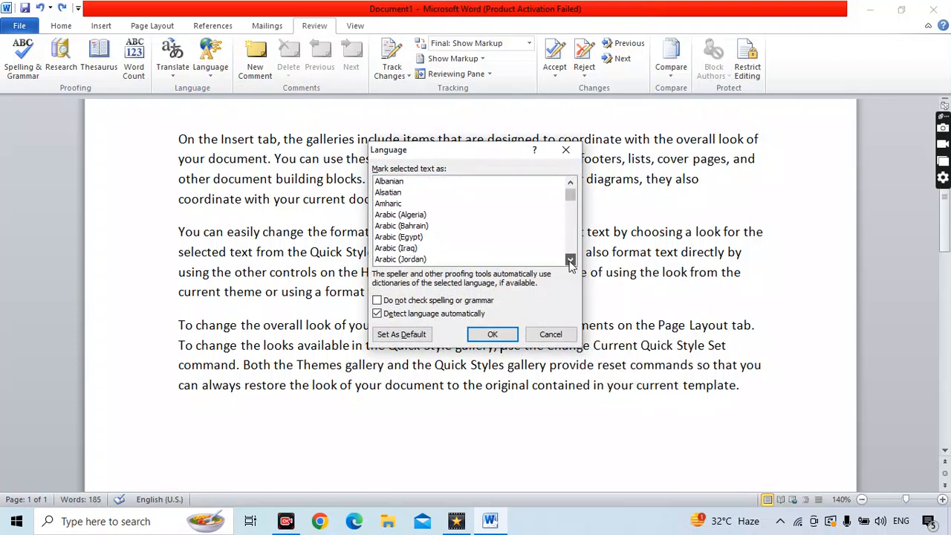
click(565, 150)
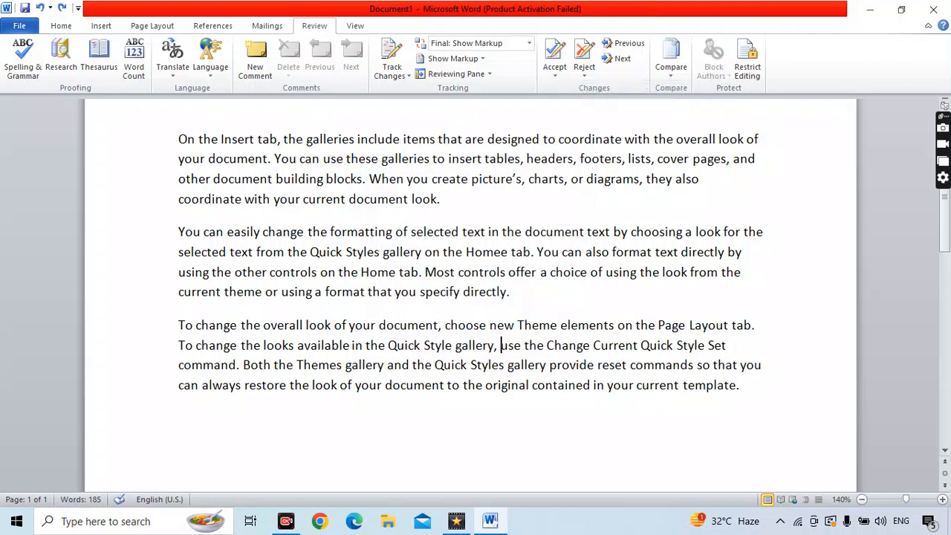
- Add a comment reading "Add more content about" to the words "On the Insert" in the first paragraph
drag(178, 139, 264, 139)
click(255, 66)
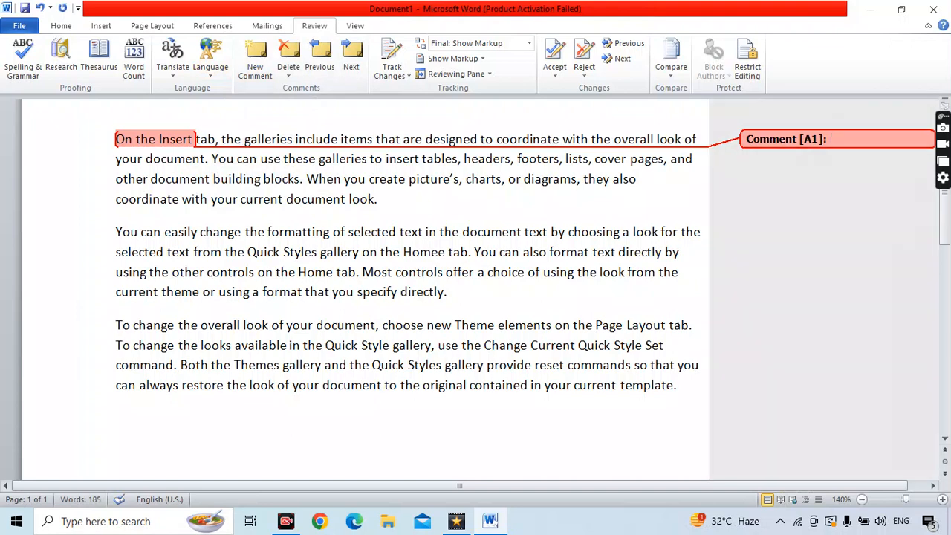
text(Add more content abo)
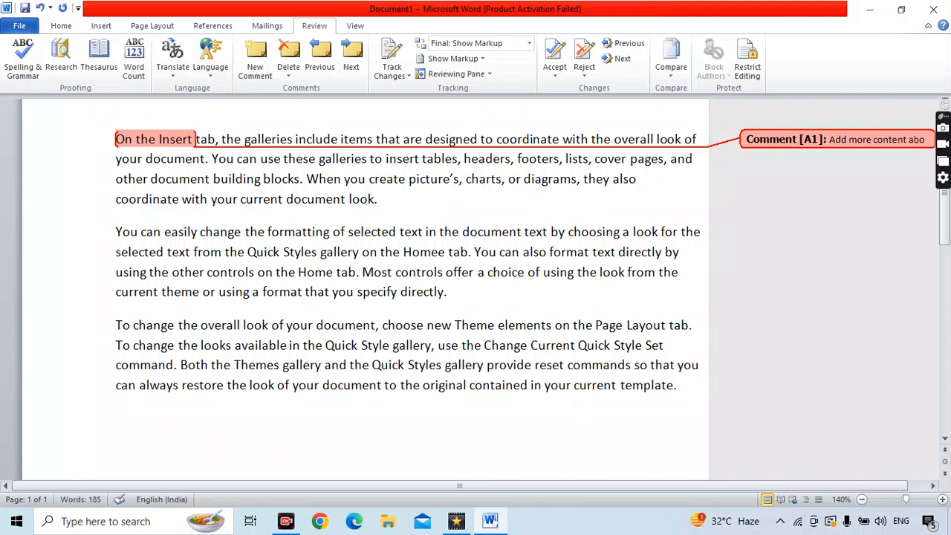
text(ut)
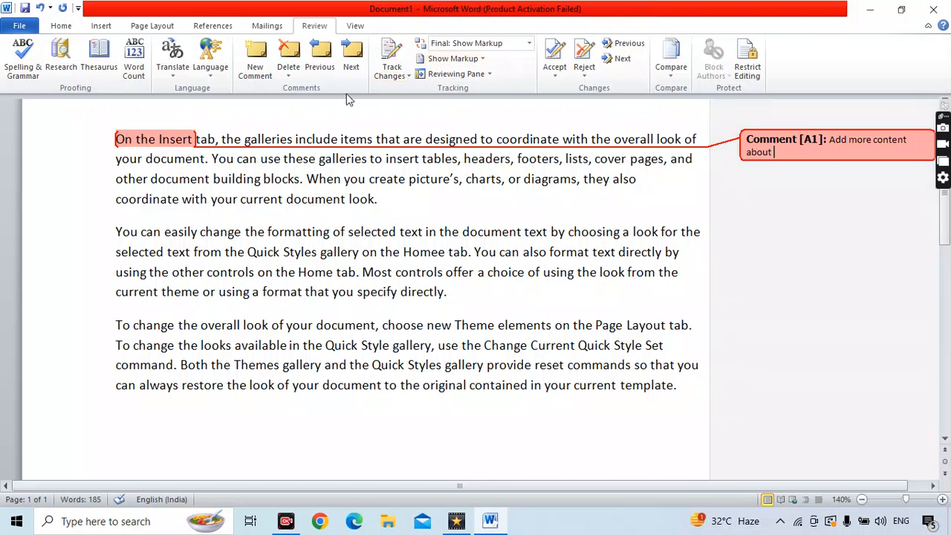
- Delete the comment attached to the words "On the Insert" in the first paragraph
click(288, 77)
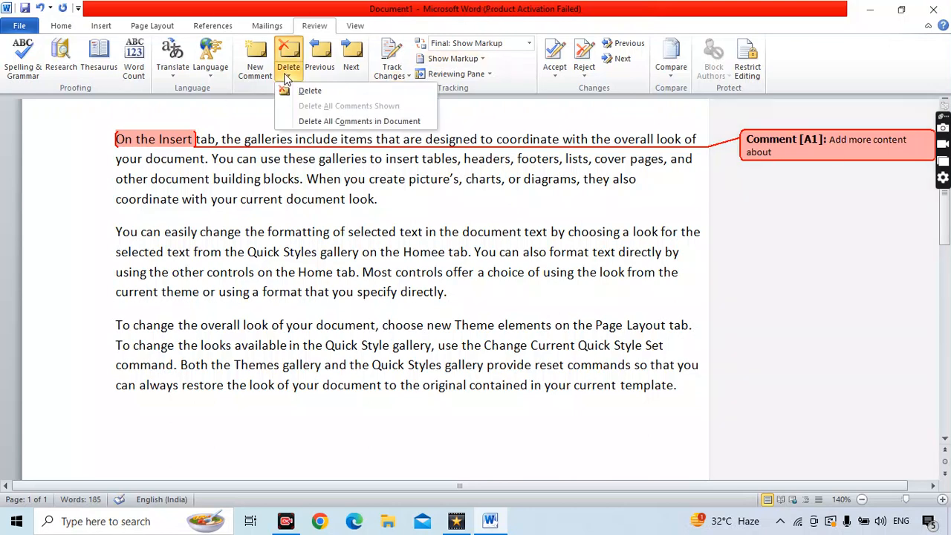
click(309, 90)
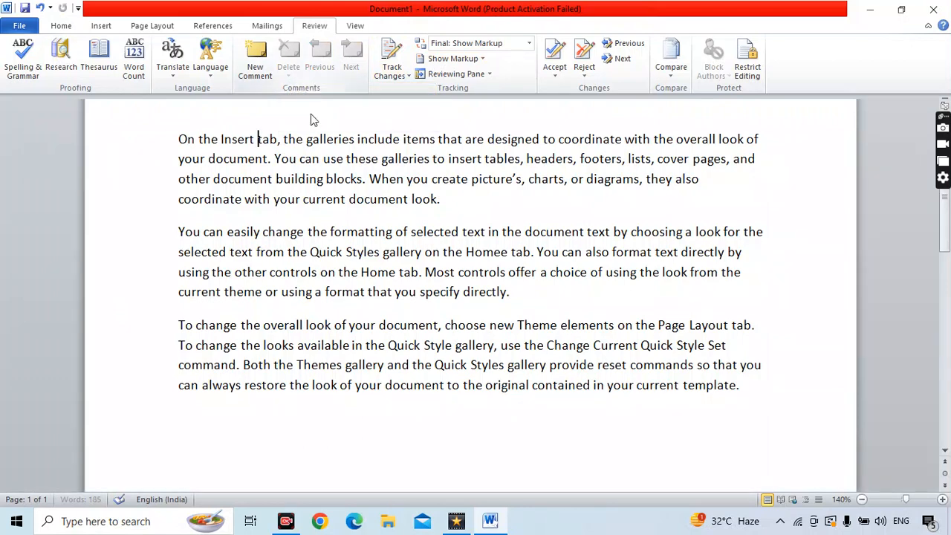
click(515, 178)
drag(178, 139, 364, 235)
mouse_move(364, 235)
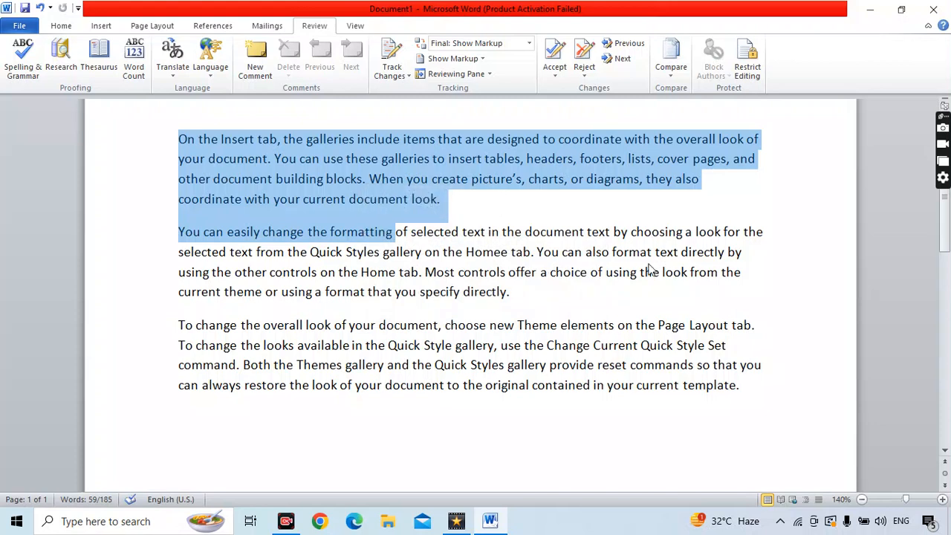
click(587, 291)
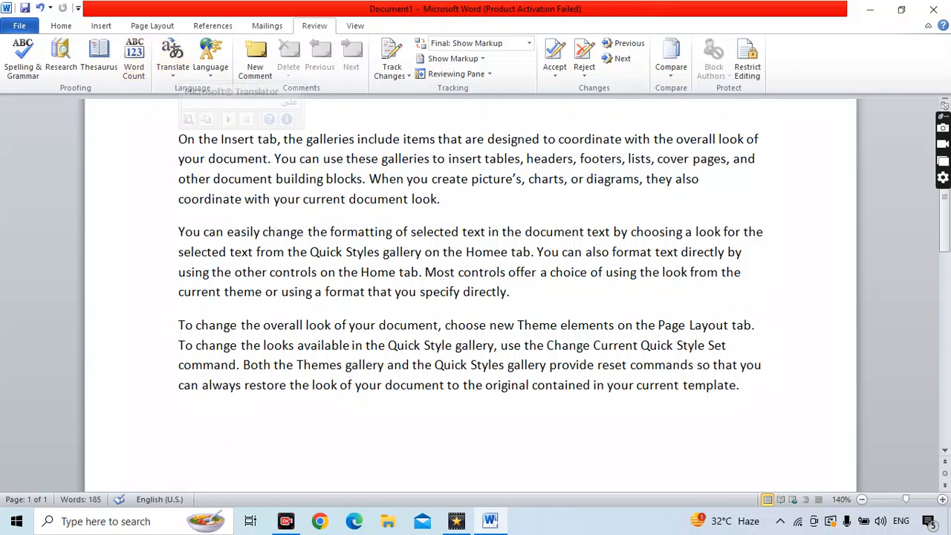
- Turn on Track Changes and set the markup display to Original: Show Markup
key(ctrl+a)
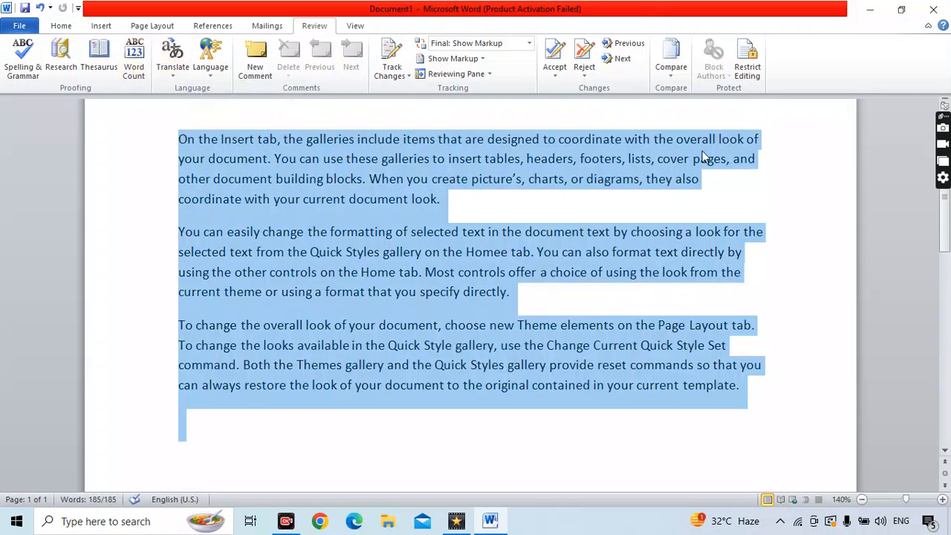
click(392, 67)
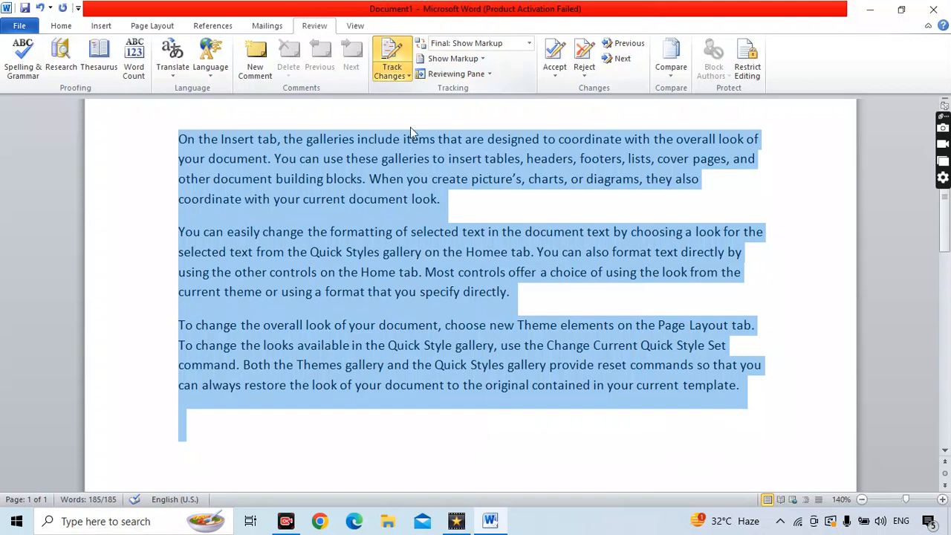
click(529, 43)
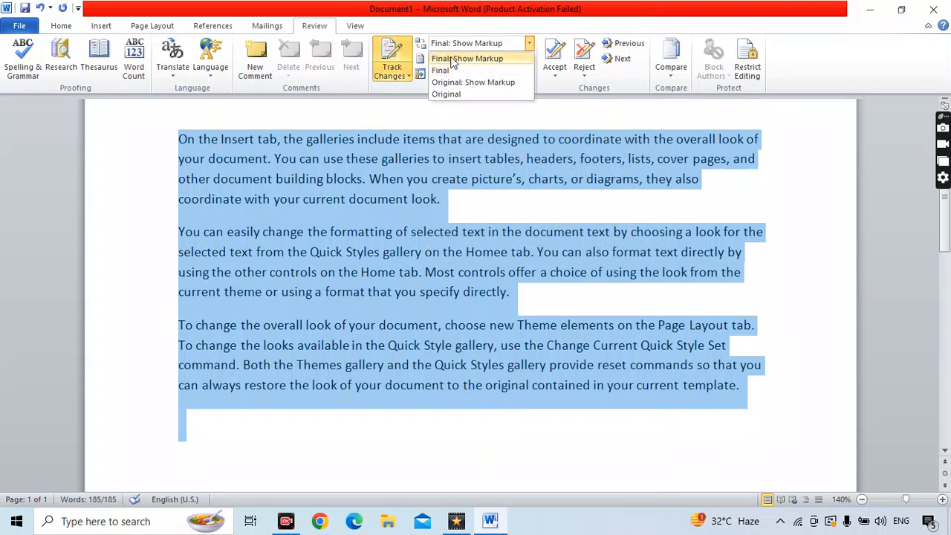
click(496, 83)
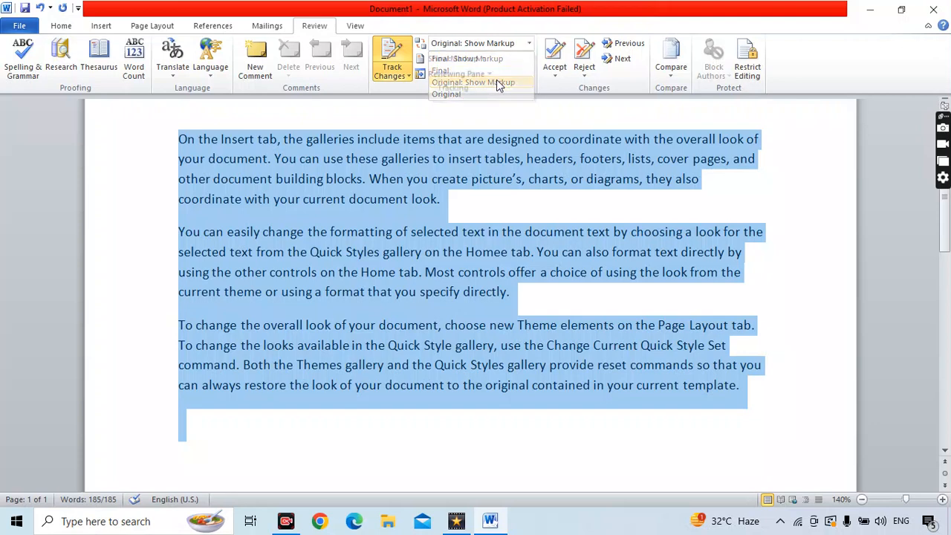
click(477, 138)
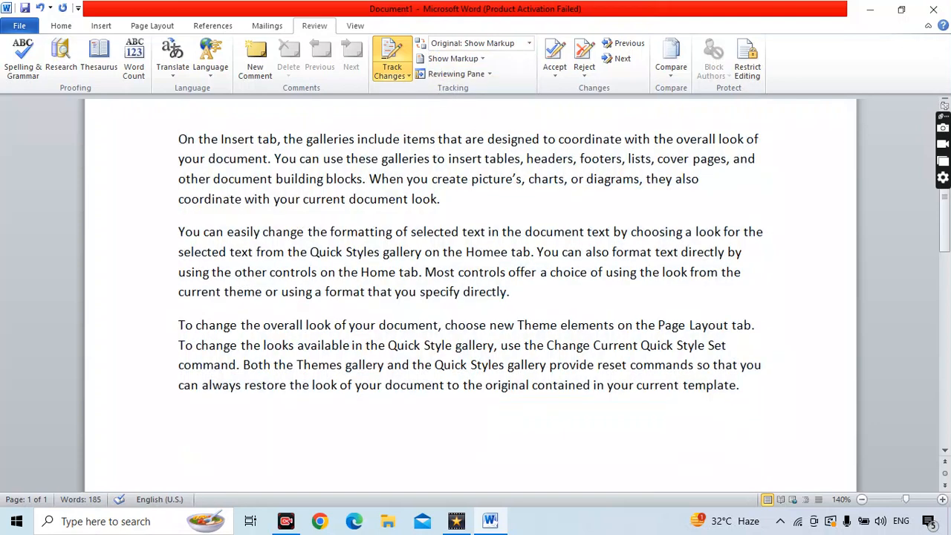
- Make the word "galleries" in the first line of the first paragraph bold and underlined
double_click(349, 139)
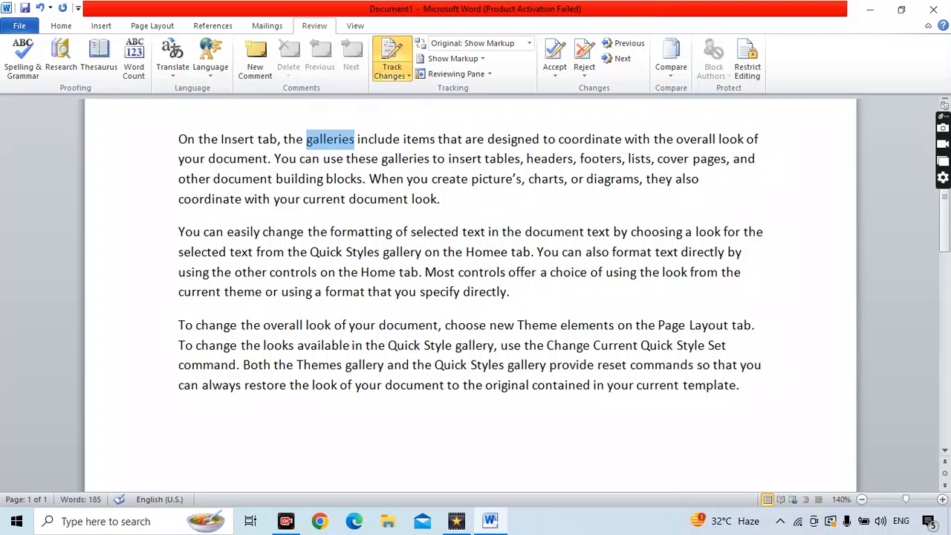
key(ctrl+b)
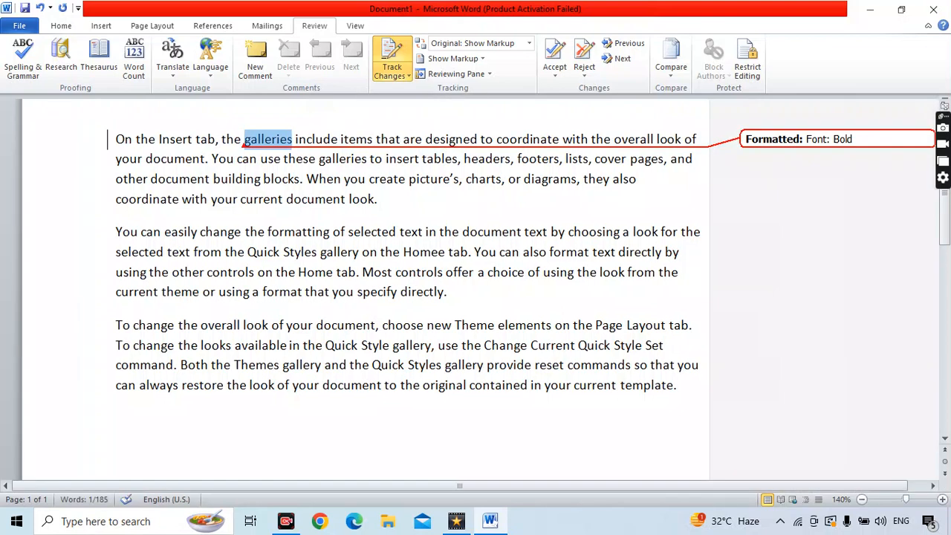
key(ctrl+u)
click(357, 139)
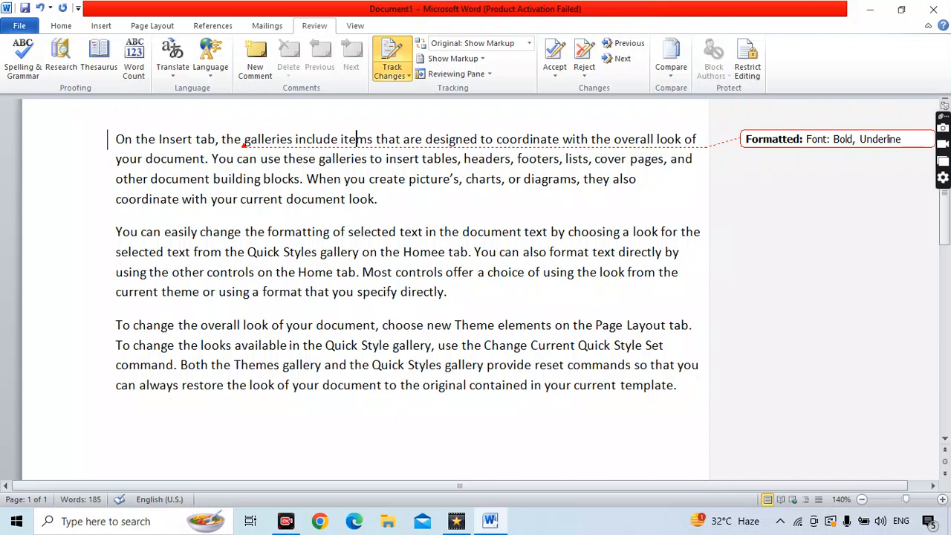
- Replace the word "document" in the last line of the first paragraph with "file"
drag(240, 199, 270, 199)
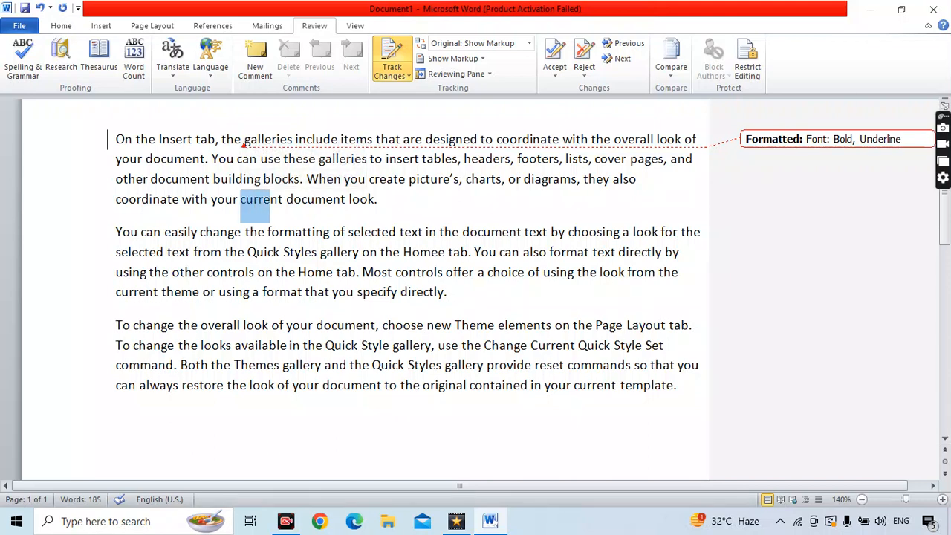
click(307, 199)
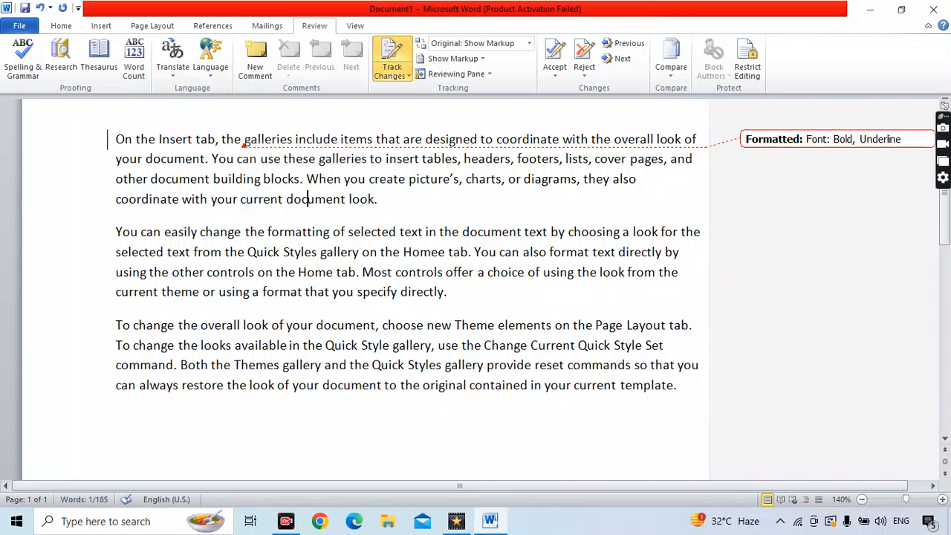
drag(286, 199, 348, 199)
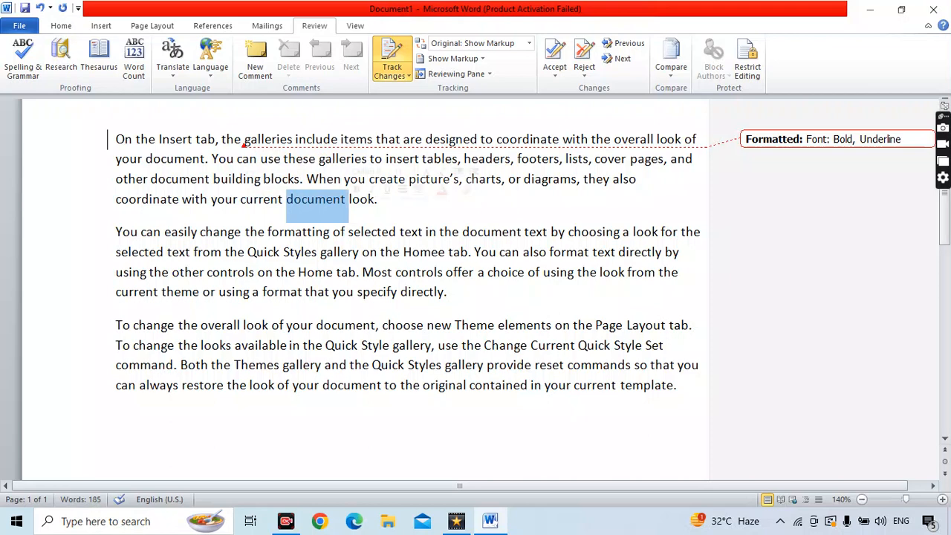
text(file)
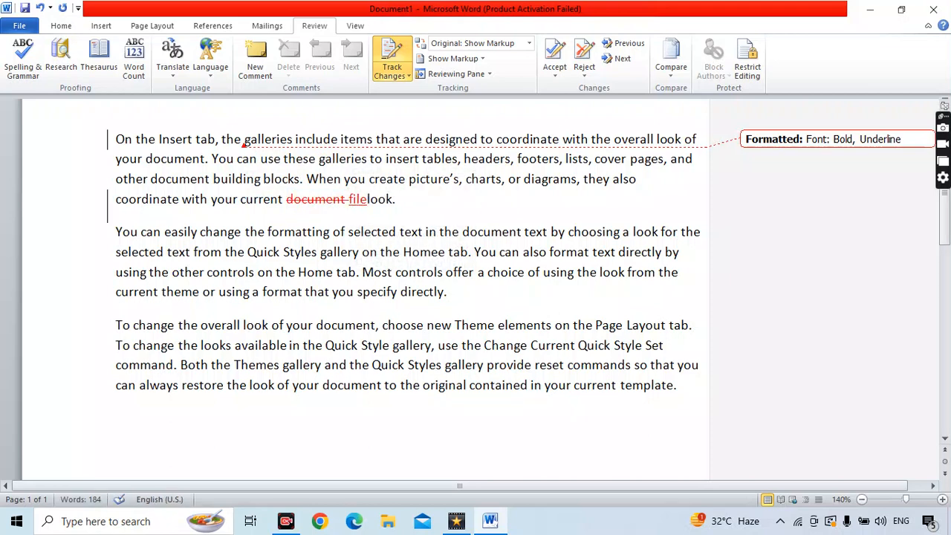
- Replace "Home tab" in the third line of the second paragraph with "insert tab group"
drag(298, 272, 357, 272)
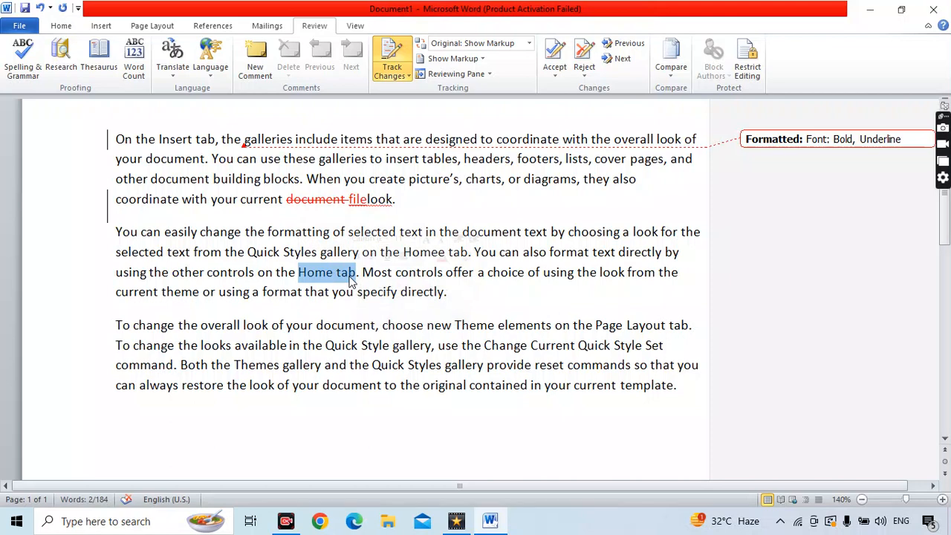
text(insert t)
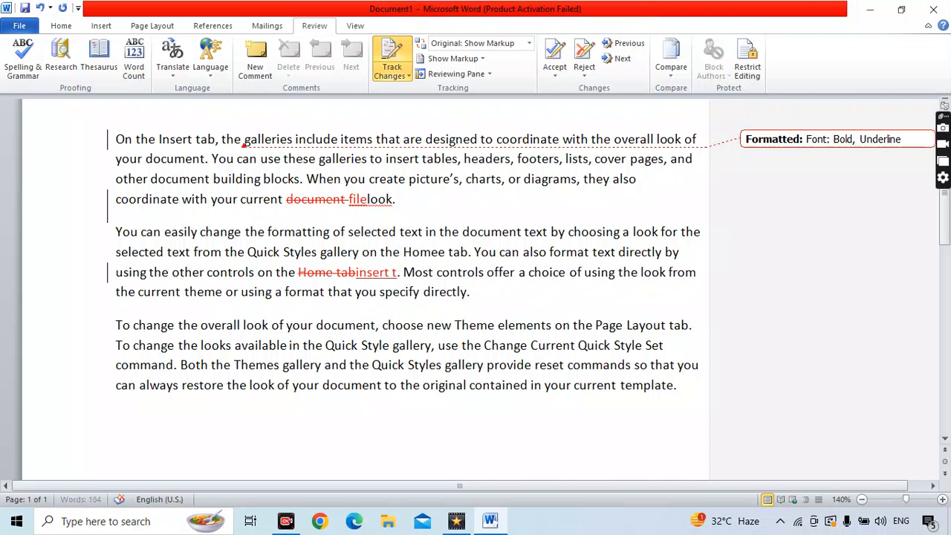
text(a)
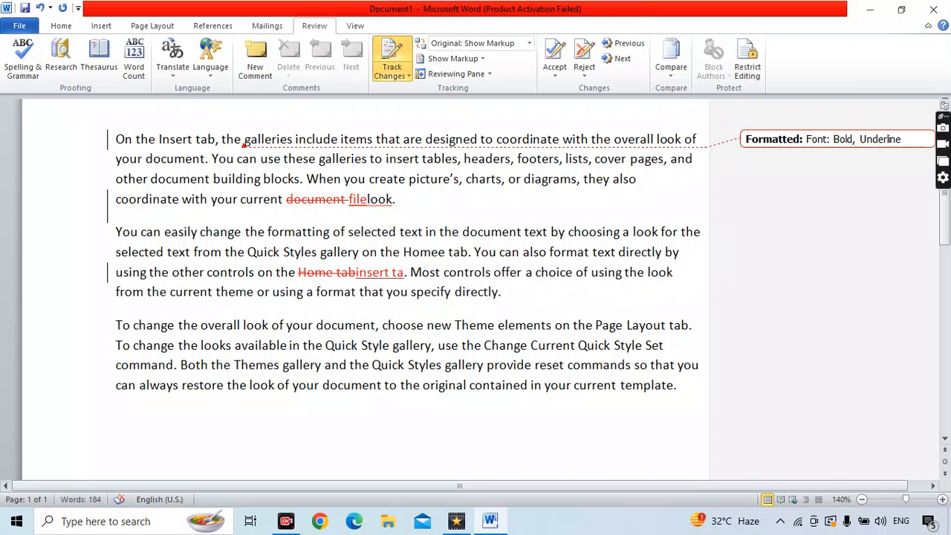
text(b group)
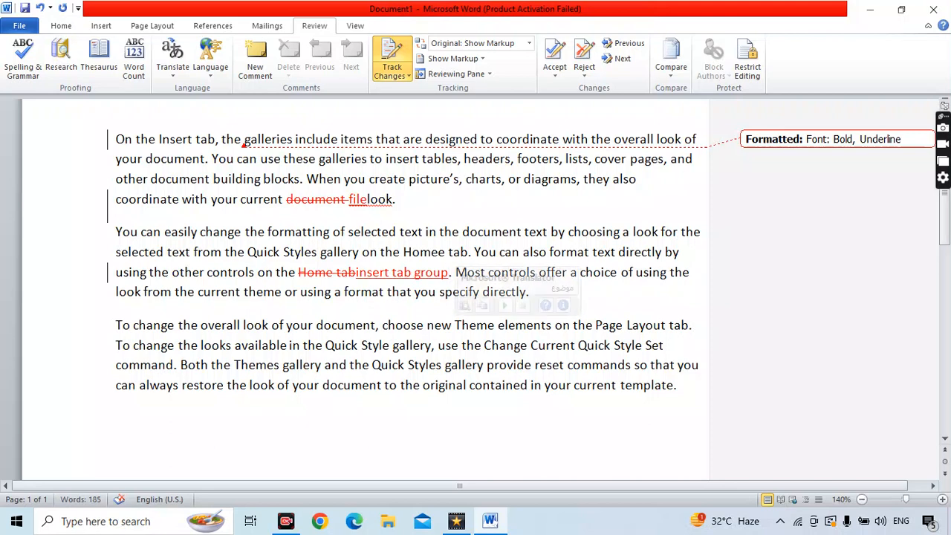
- Set the font size of "Theme elements" in the third paragraph to 16 pt
drag(455, 326, 551, 326)
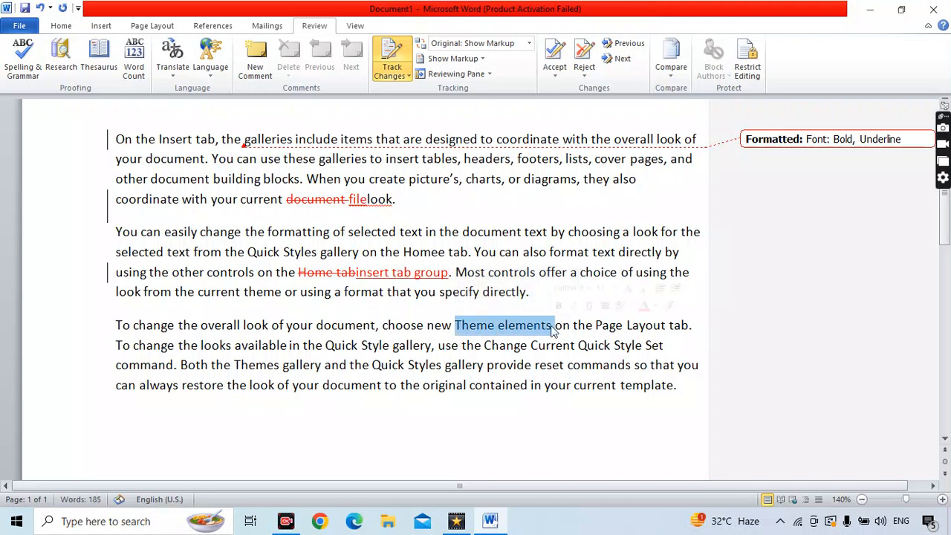
click(66, 27)
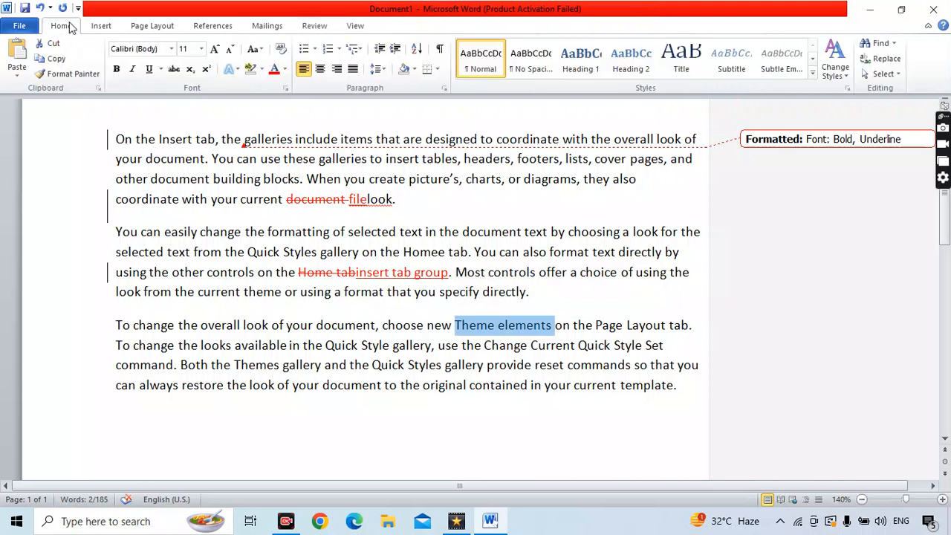
click(201, 49)
click(191, 137)
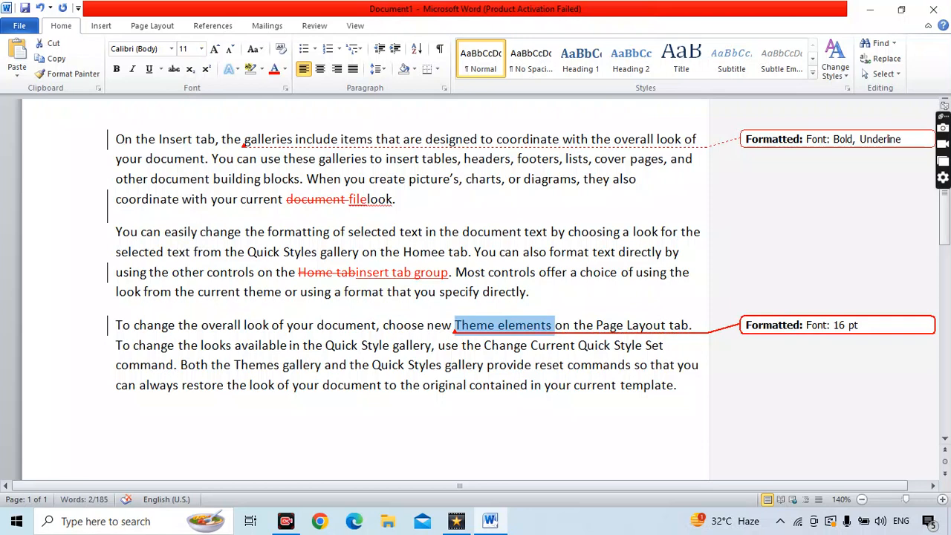
click(598, 385)
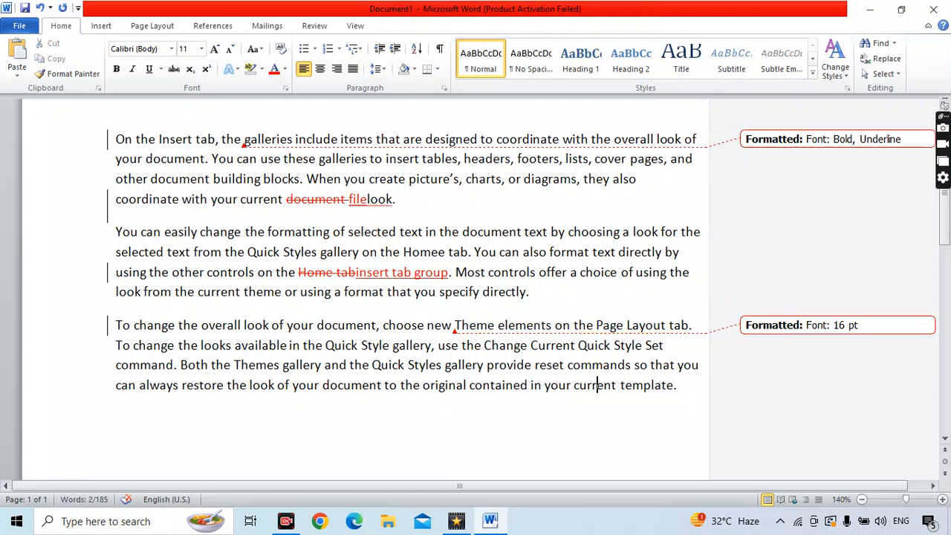
- Accept the tracked deletion of "Home tab" in the second paragraph and move to the next change
click(314, 27)
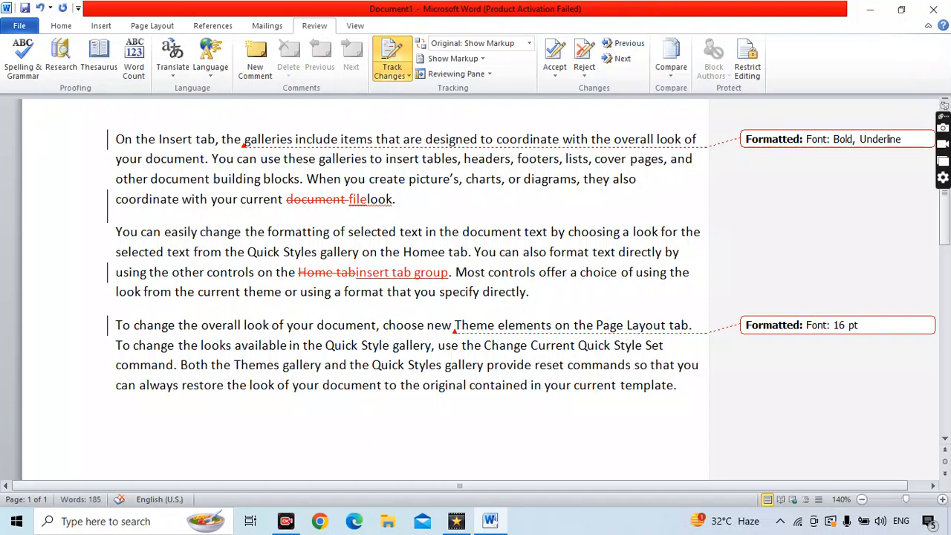
click(397, 199)
click(557, 74)
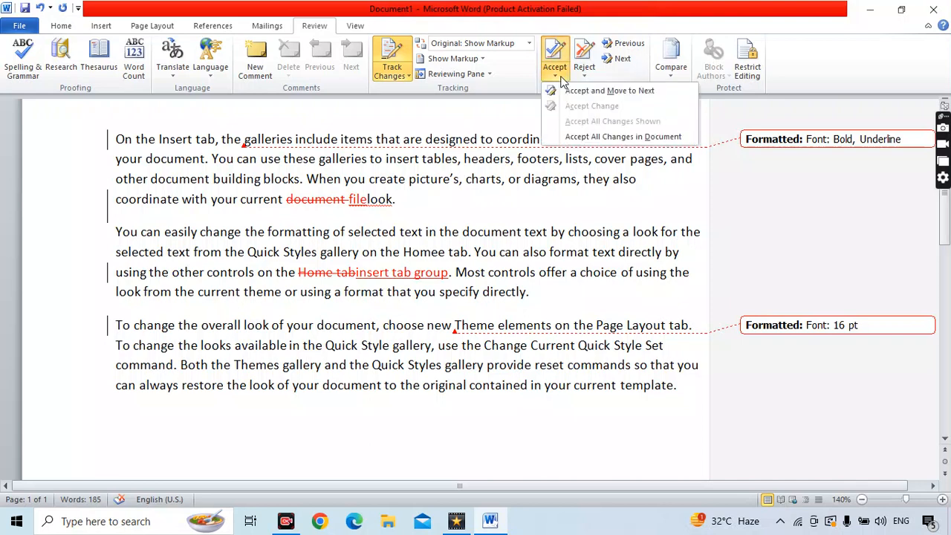
click(640, 101)
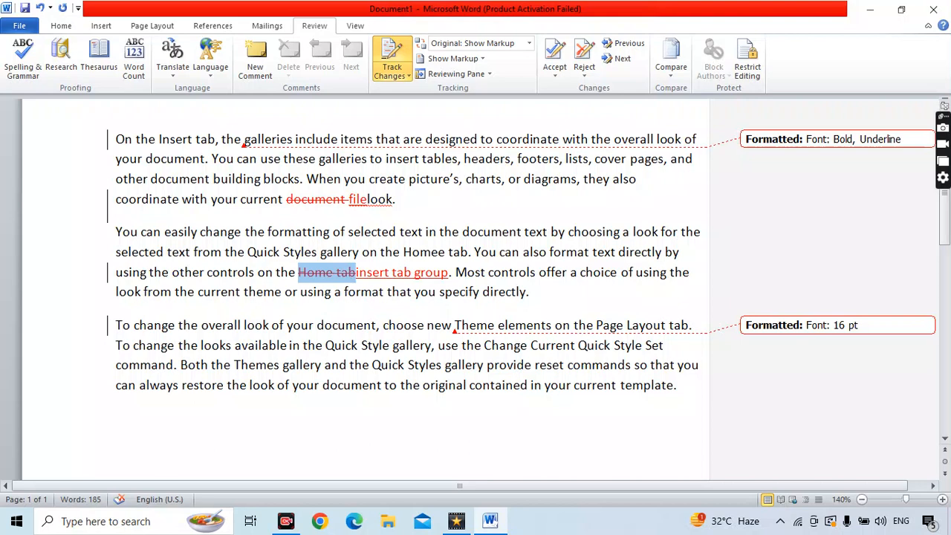
click(555, 75)
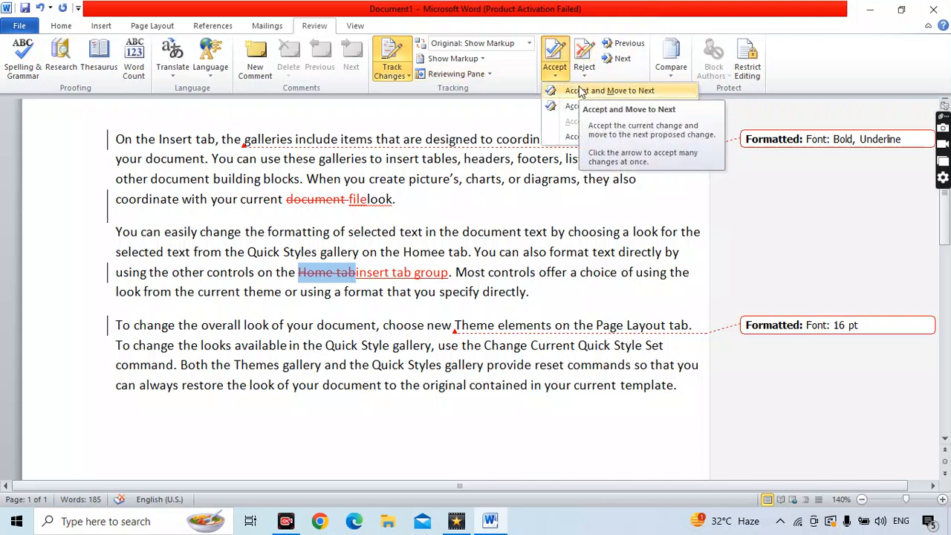
click(580, 91)
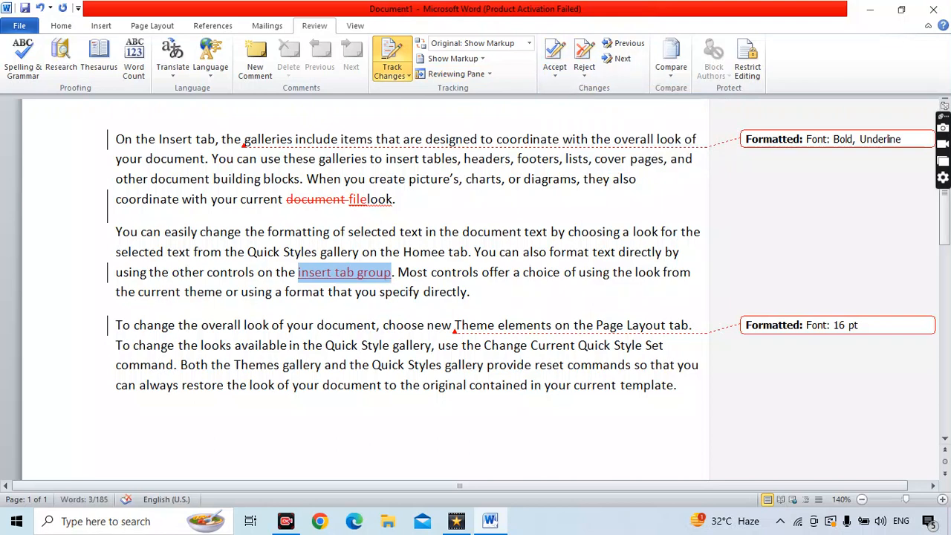
- Reject the tracked changes across the whole document text, then undo the rejection
drag(286, 199, 371, 204)
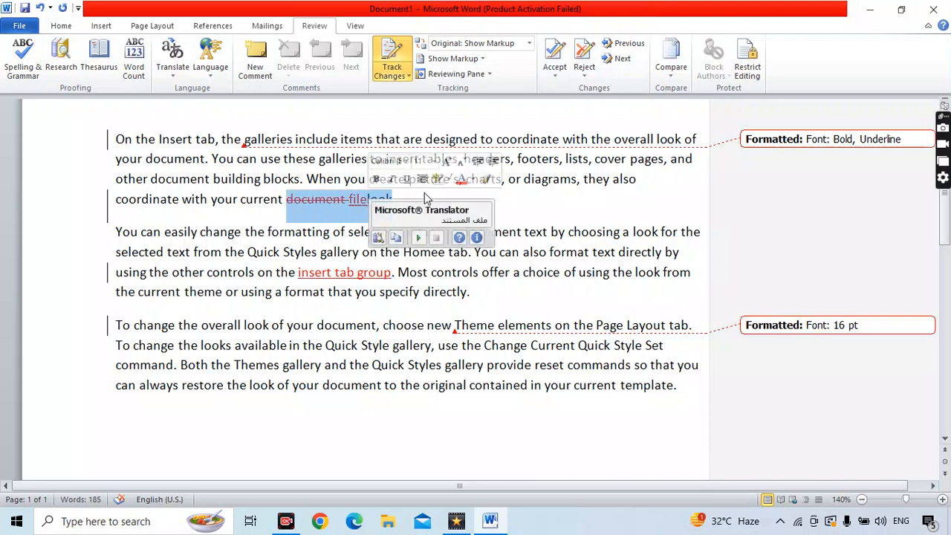
key(ctrl+a)
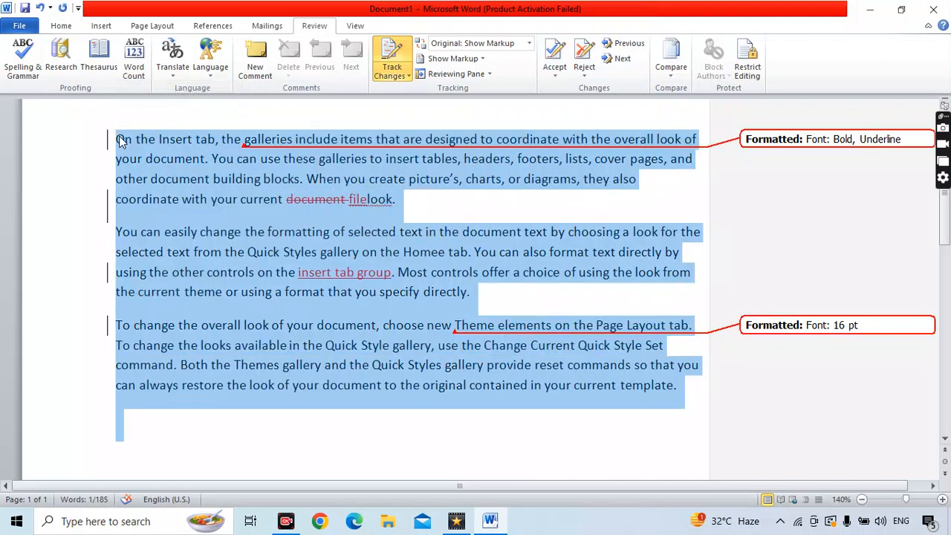
click(584, 75)
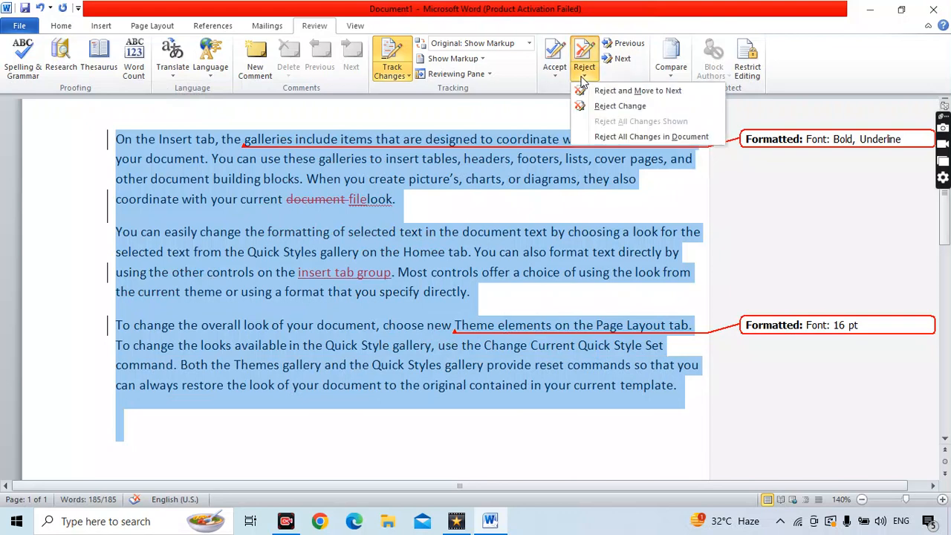
click(646, 90)
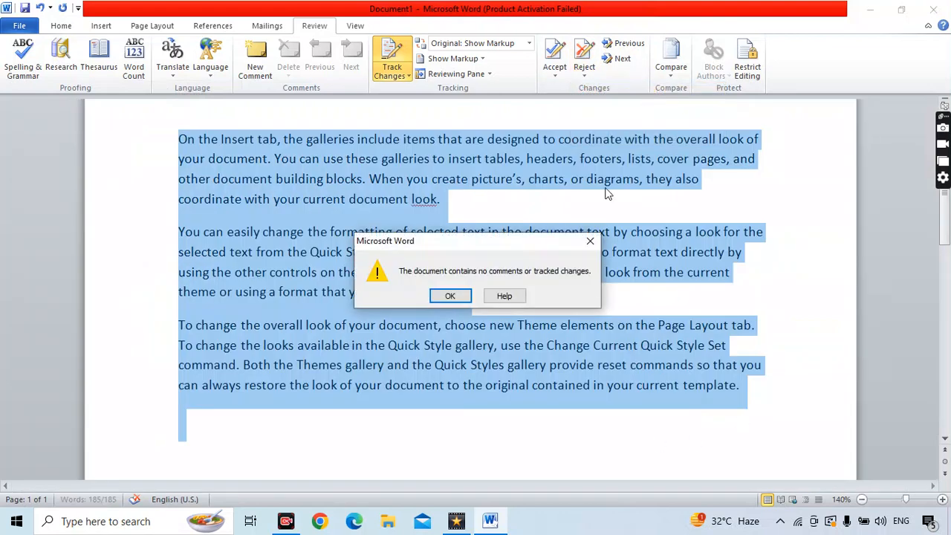
click(589, 241)
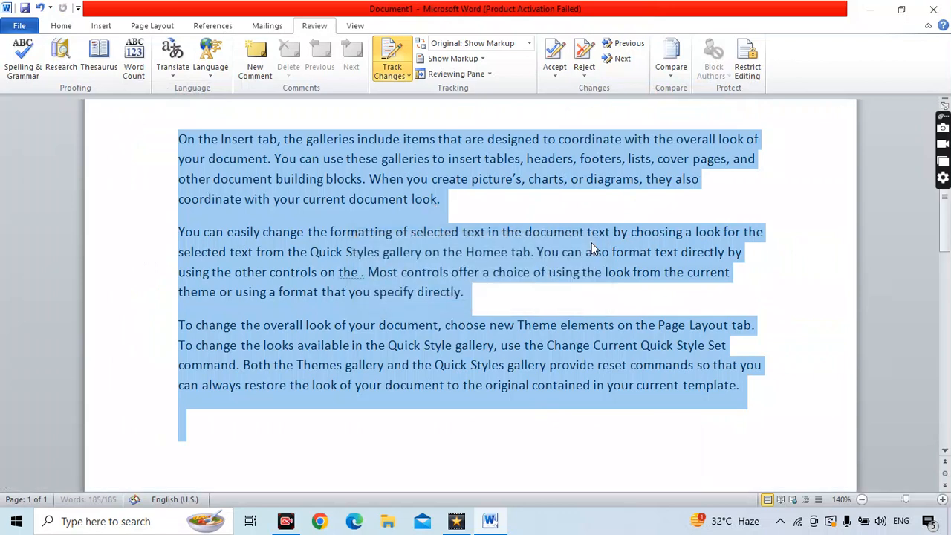
click(525, 219)
key(ctrl+z)
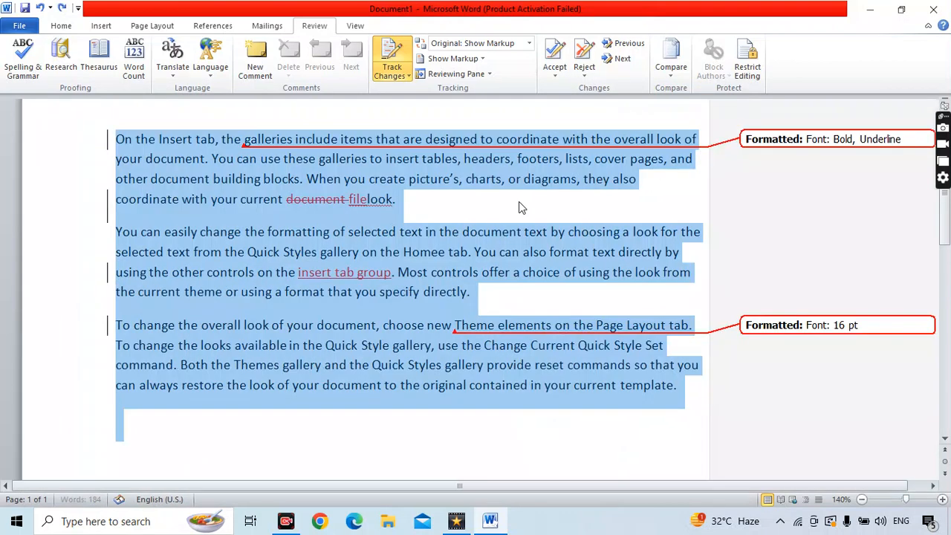
- Go to the tracked insertion "insert tab group" in the second paragraph, reject it and move to the next change
click(525, 213)
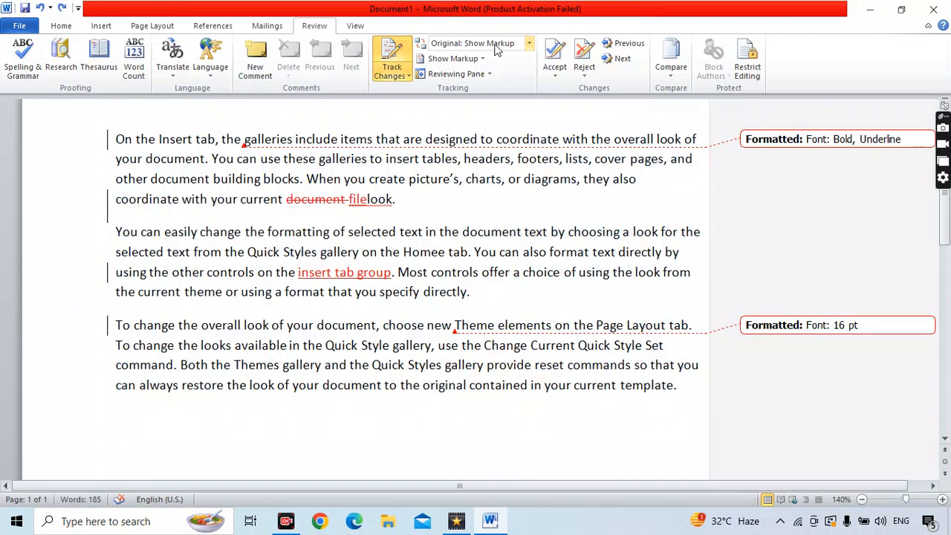
click(554, 77)
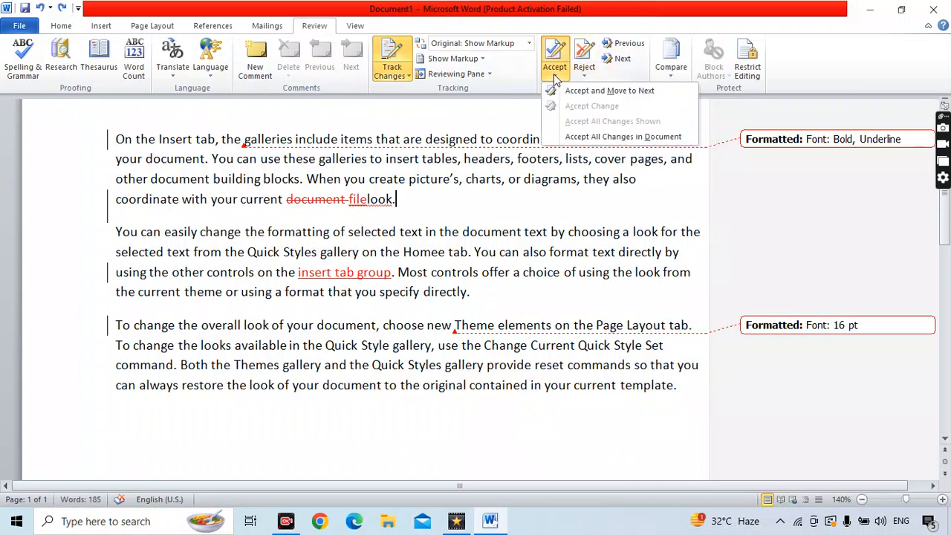
click(593, 90)
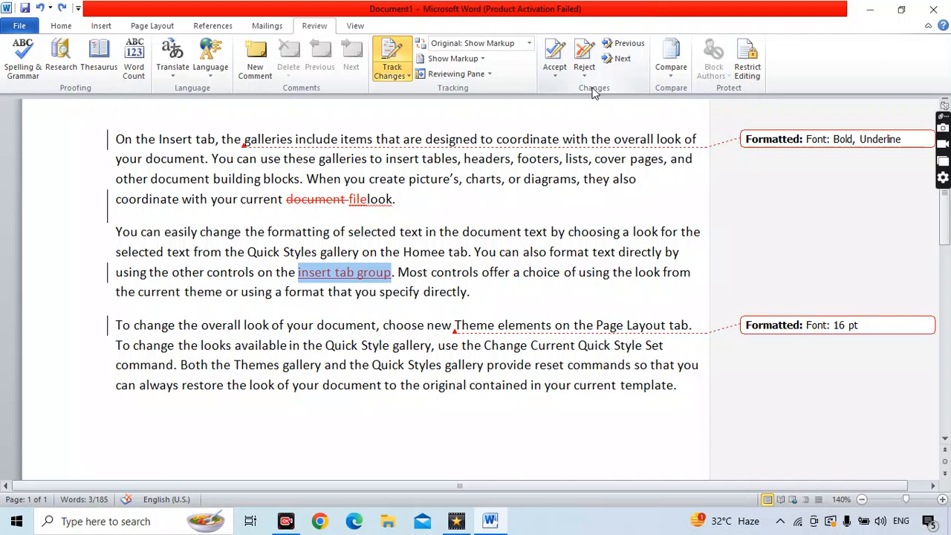
click(585, 77)
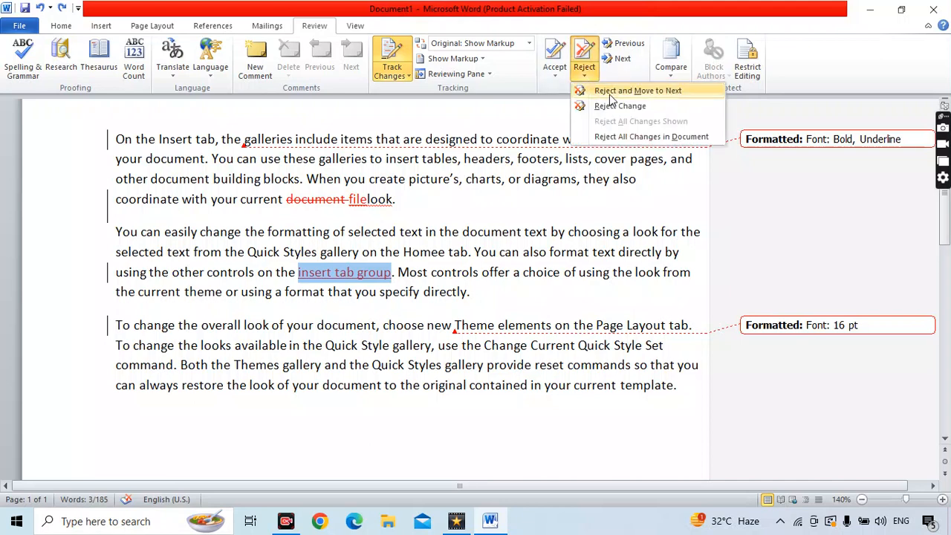
click(610, 95)
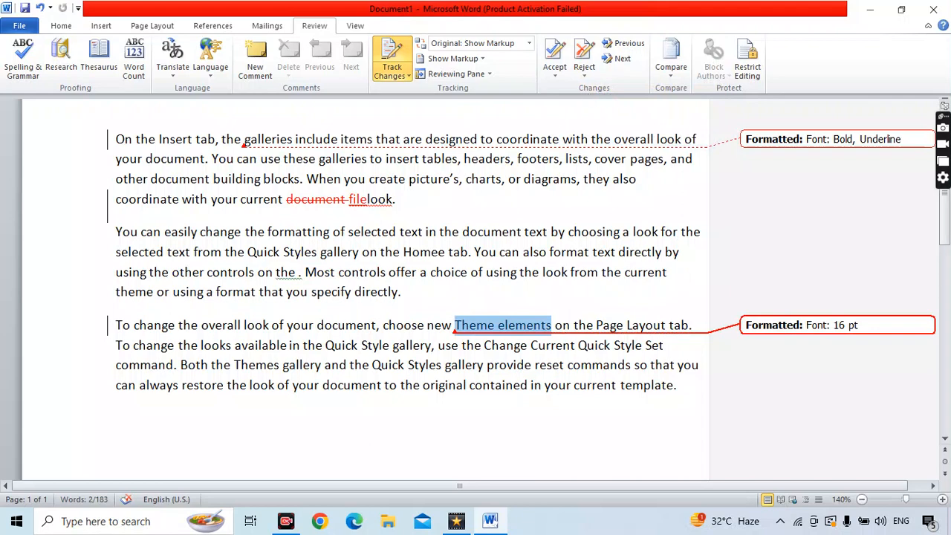
- Accept the 16 pt formatting on "Theme elements", continue from the document's beginning and accept the bold, underline formatting on "galleries"
click(554, 74)
click(575, 92)
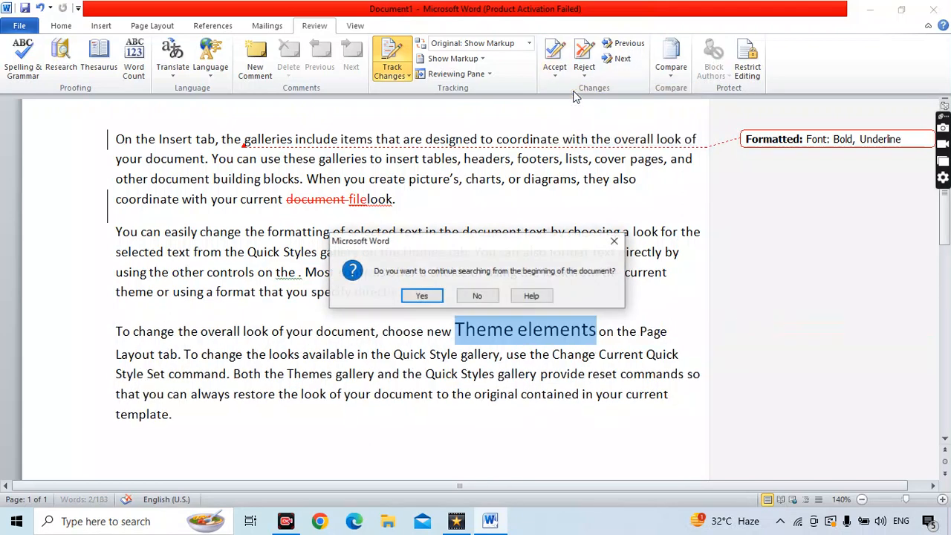
click(421, 295)
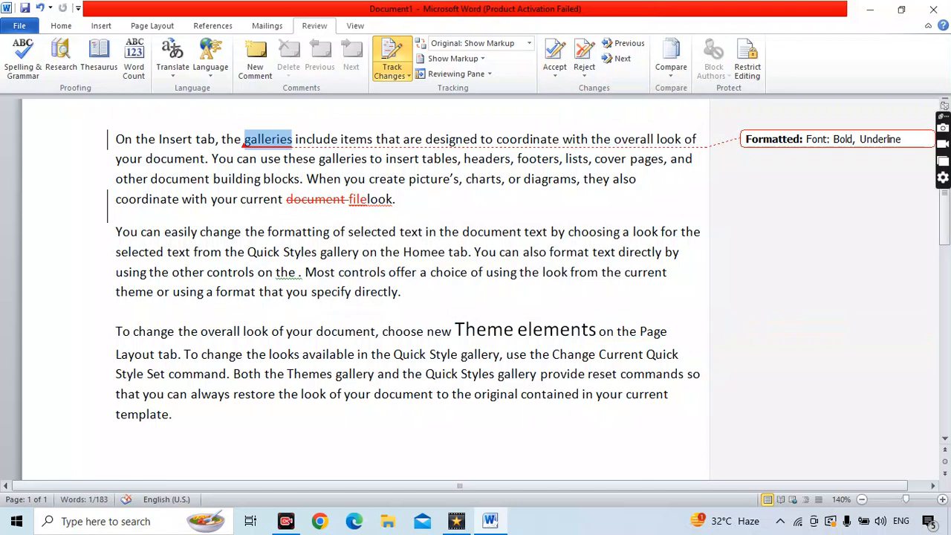
click(558, 79)
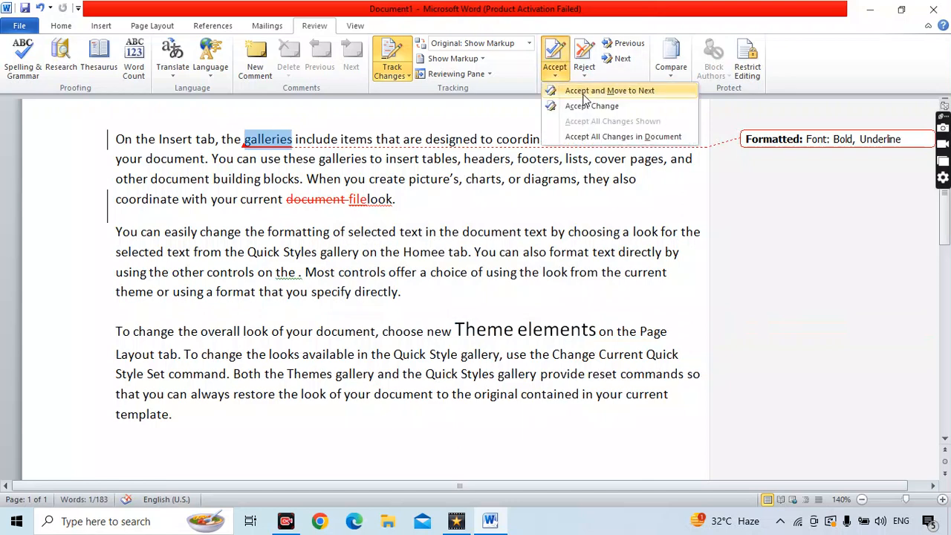
click(585, 90)
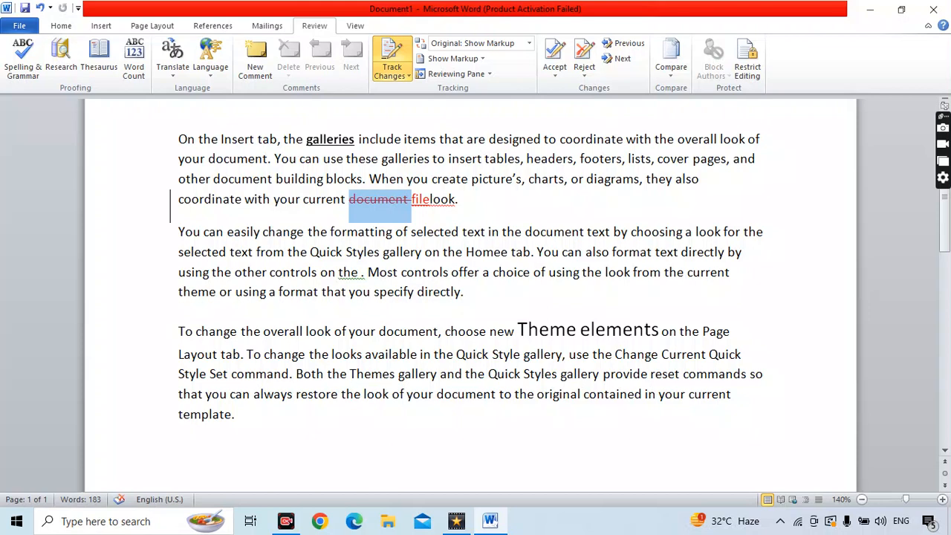
- Reject the tracked deletion of "document" in the first paragraph and accept the insertion of "file"
click(585, 75)
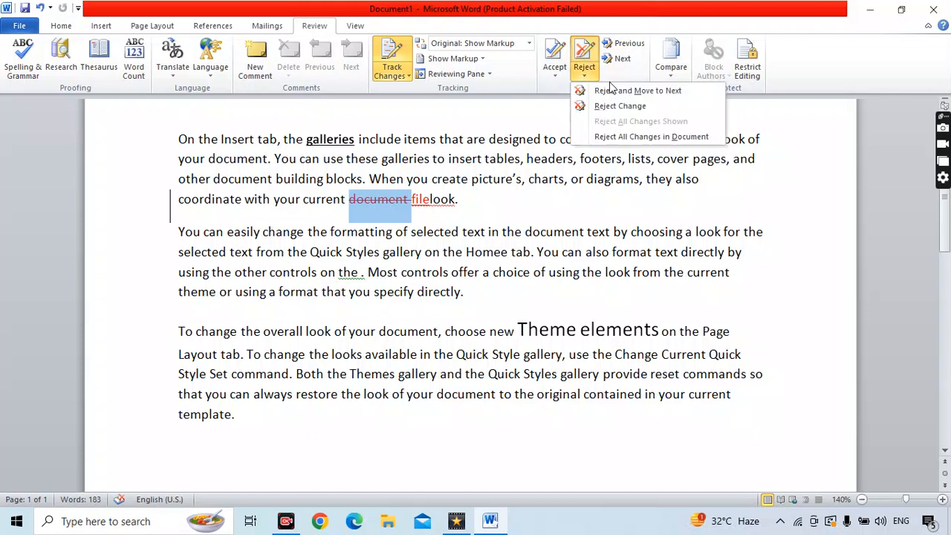
click(612, 90)
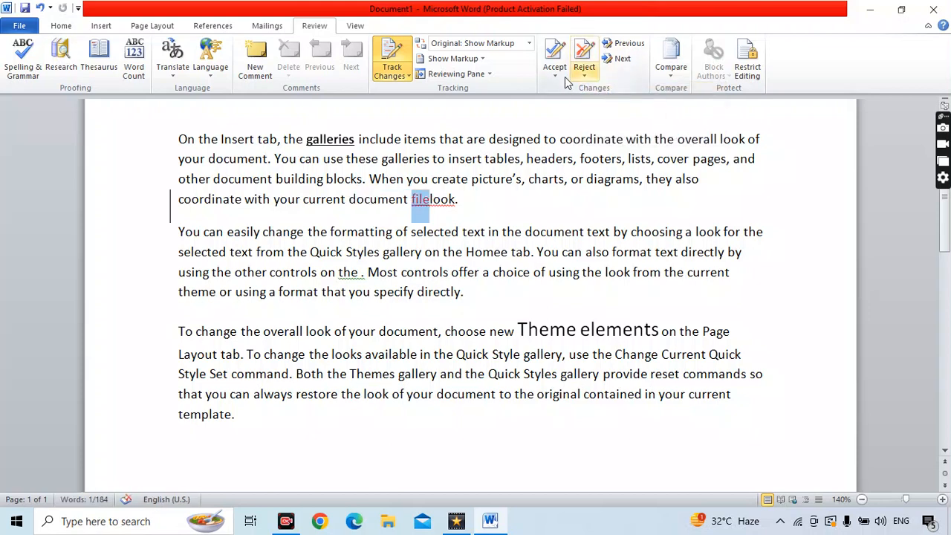
click(558, 74)
click(578, 89)
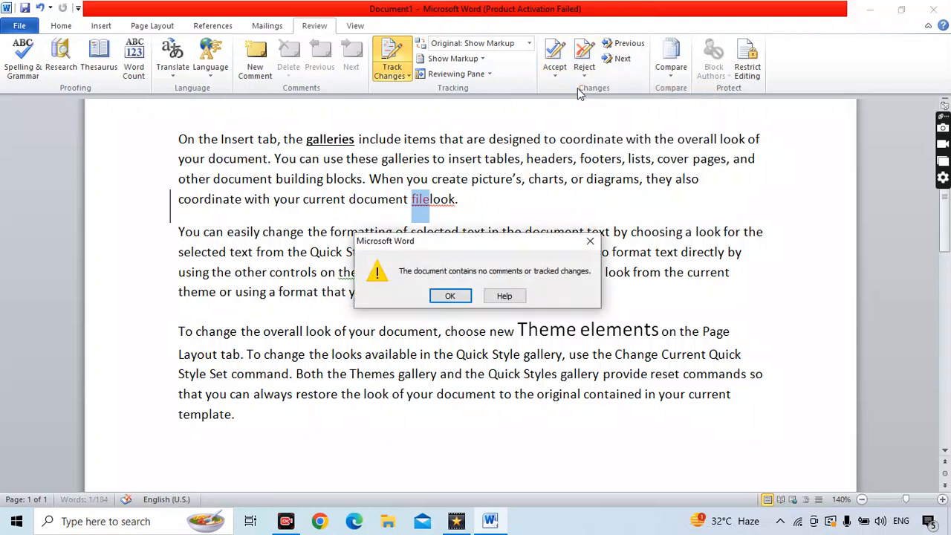
click(450, 296)
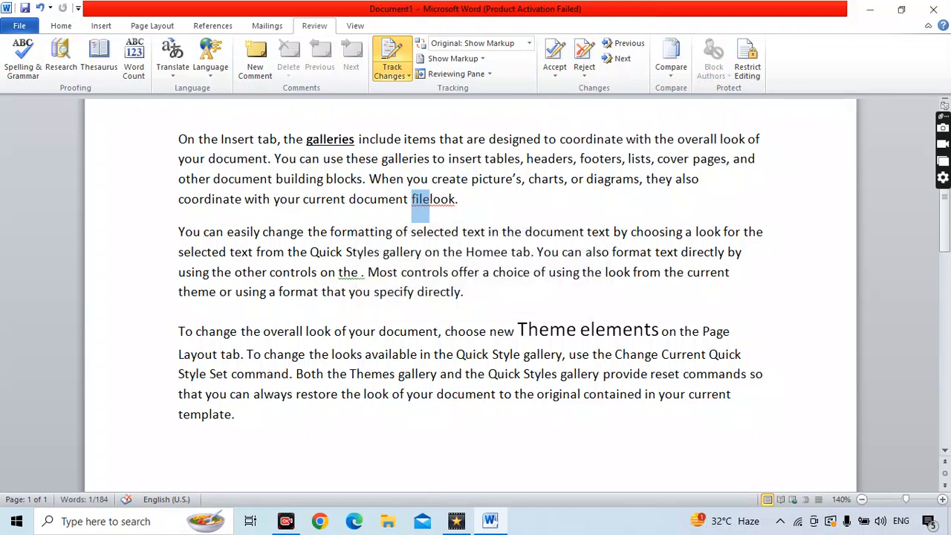
- Insert a space between "file" and "look" at the end of the first paragraph
click(528, 329)
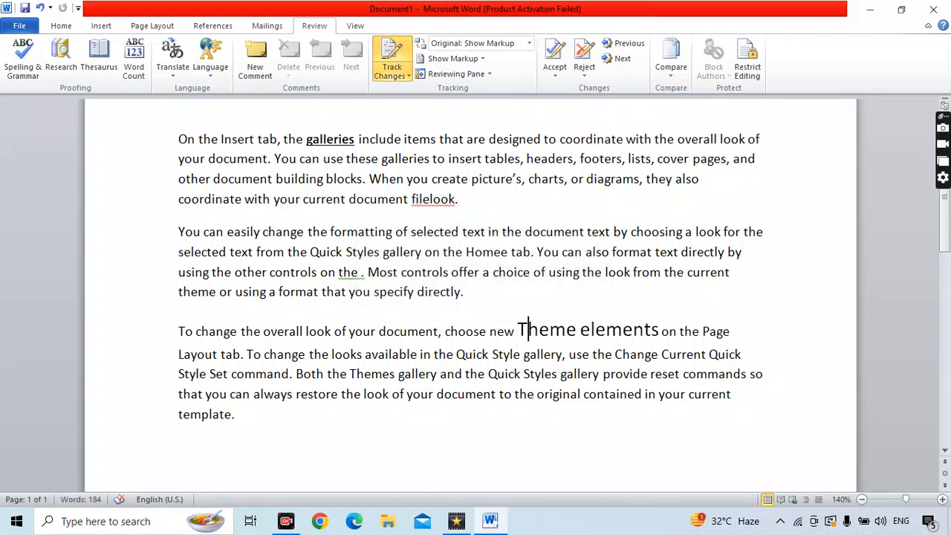
click(431, 199)
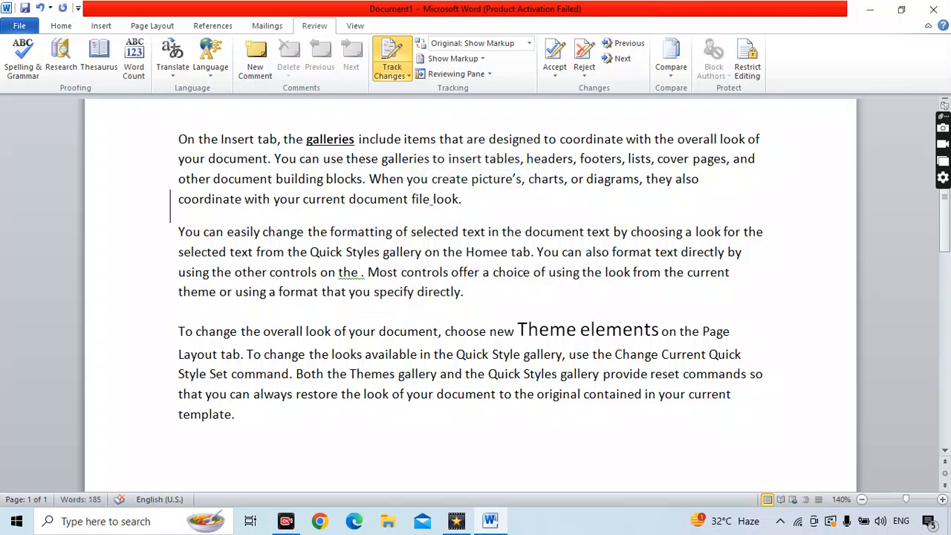
scroll(470, 297, down, 6)
scroll(470, 297, up, 6)
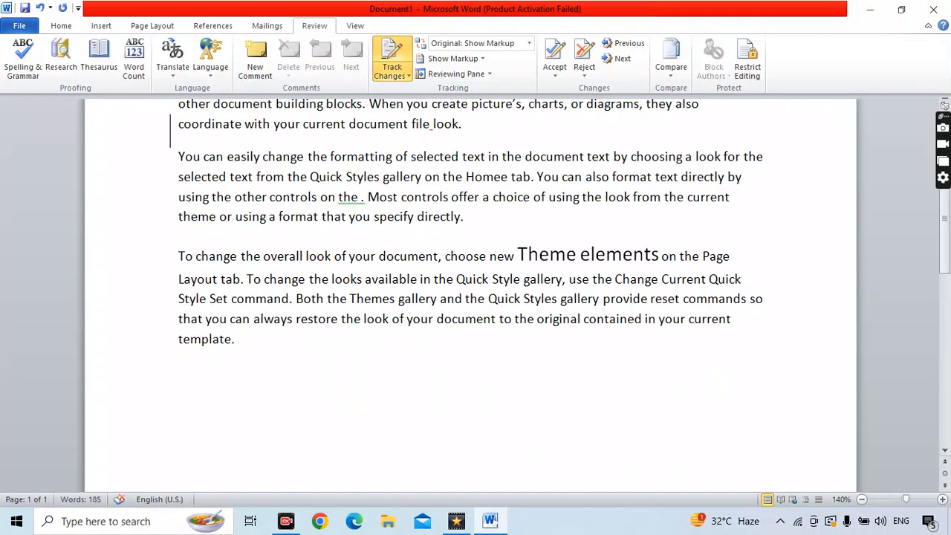
- Examine how Compare Documents browses for the original and revised documents, then close it without choosing any files
click(672, 87)
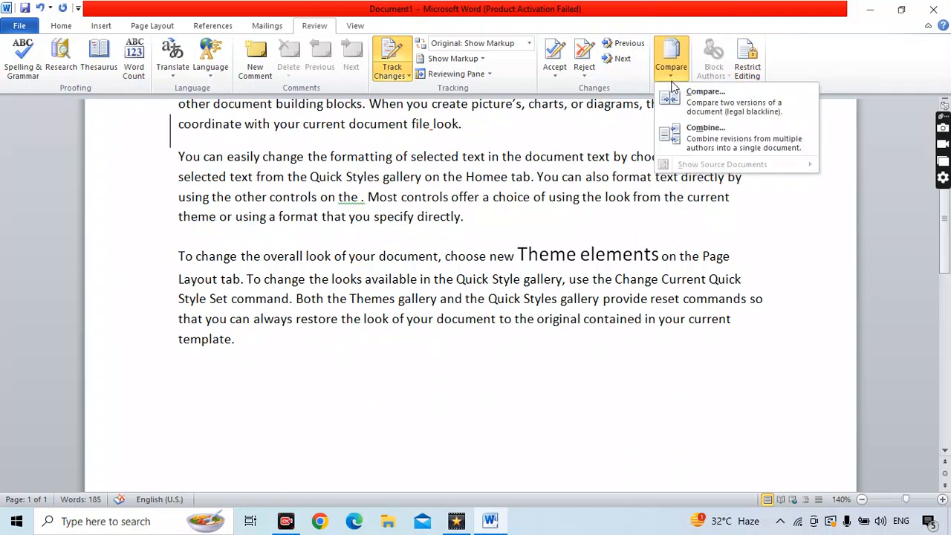
click(732, 100)
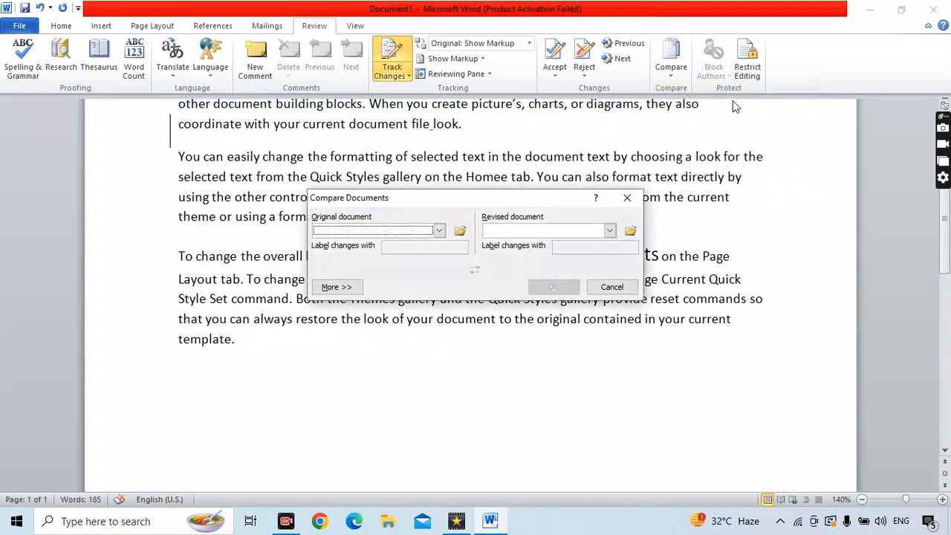
click(439, 230)
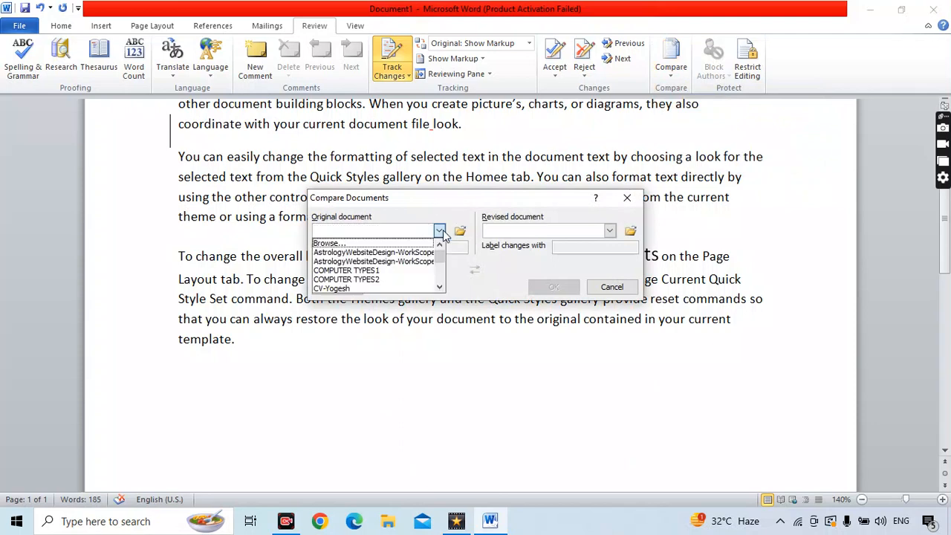
click(338, 242)
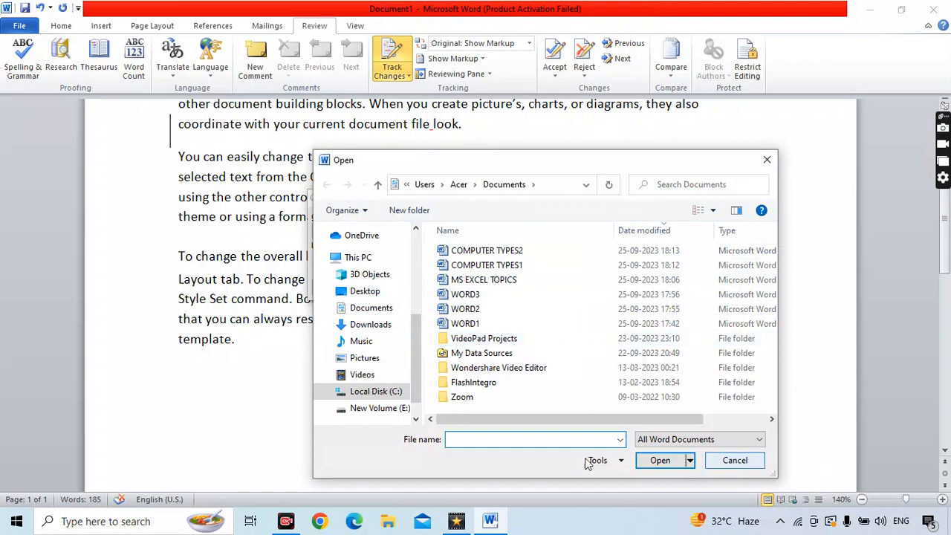
click(739, 459)
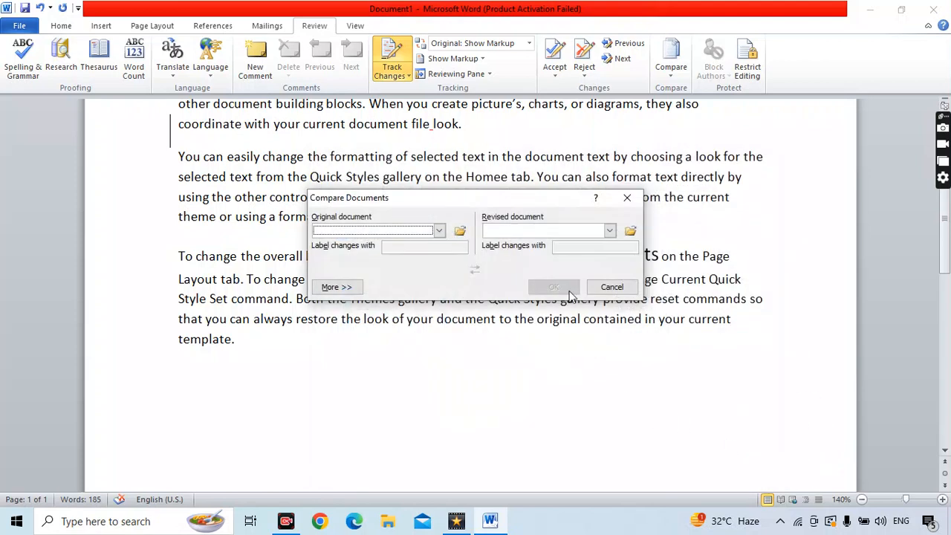
click(609, 230)
click(505, 246)
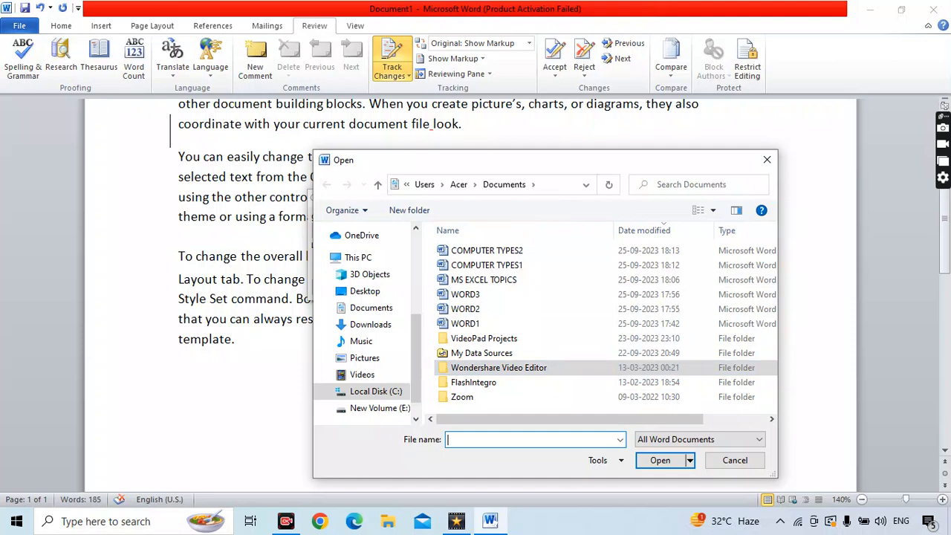
click(766, 160)
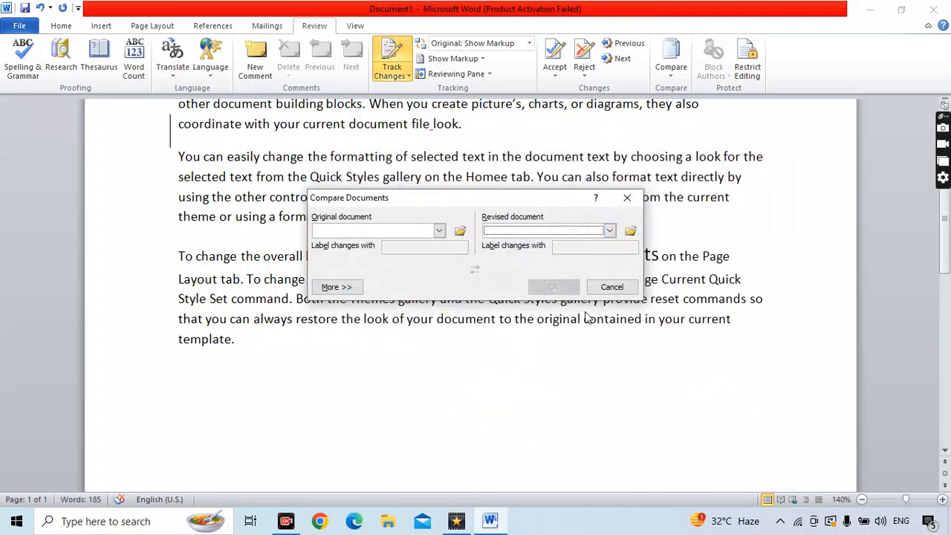
click(627, 197)
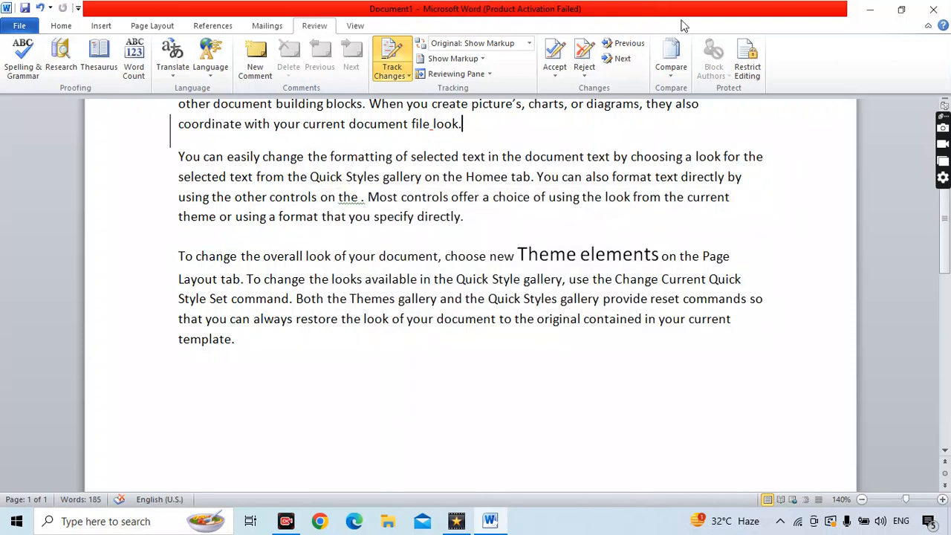
- View the Combine Documents options for merging revisions from multiple authors, then cancel and return to the text
click(665, 73)
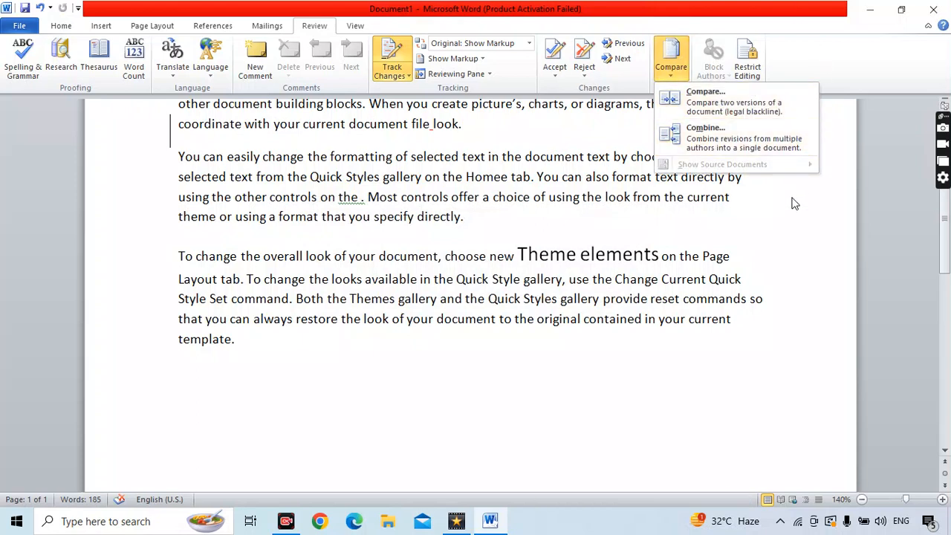
click(753, 145)
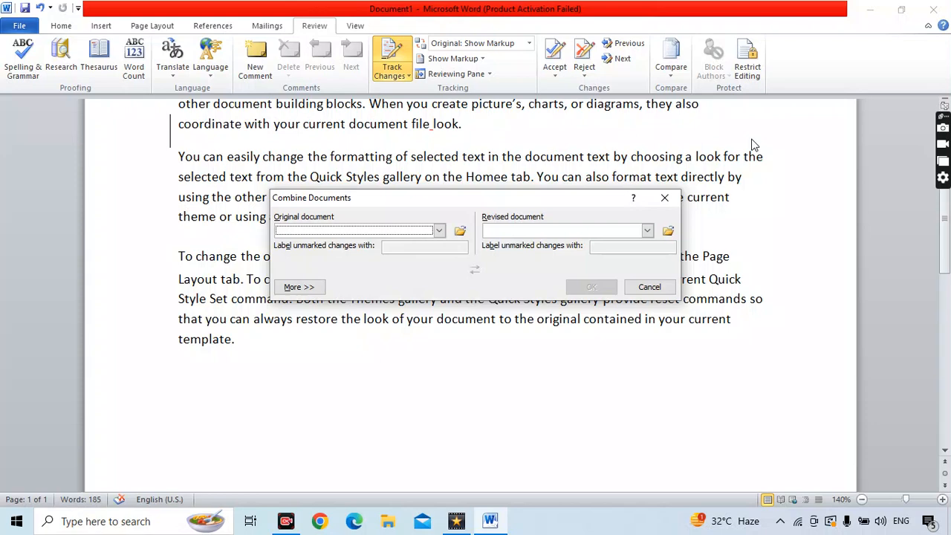
click(657, 288)
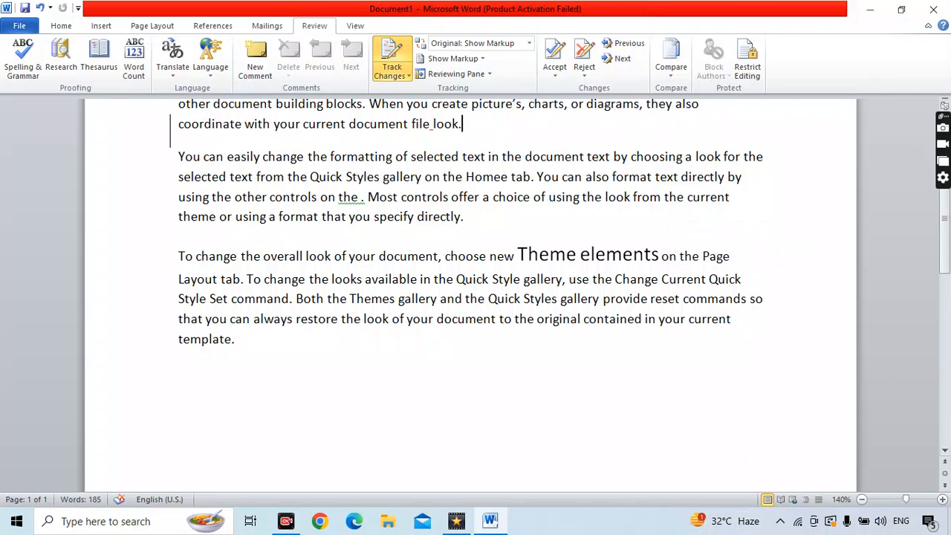
click(236, 339)
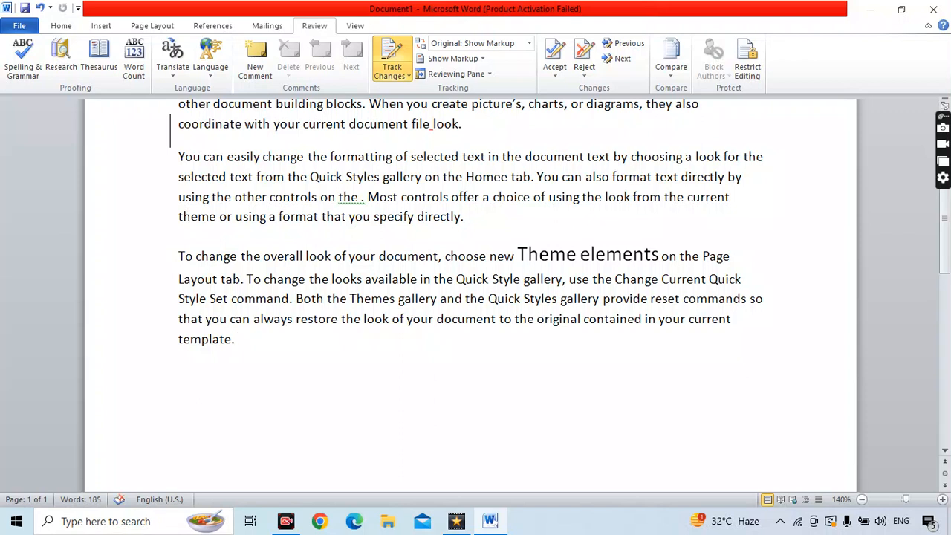